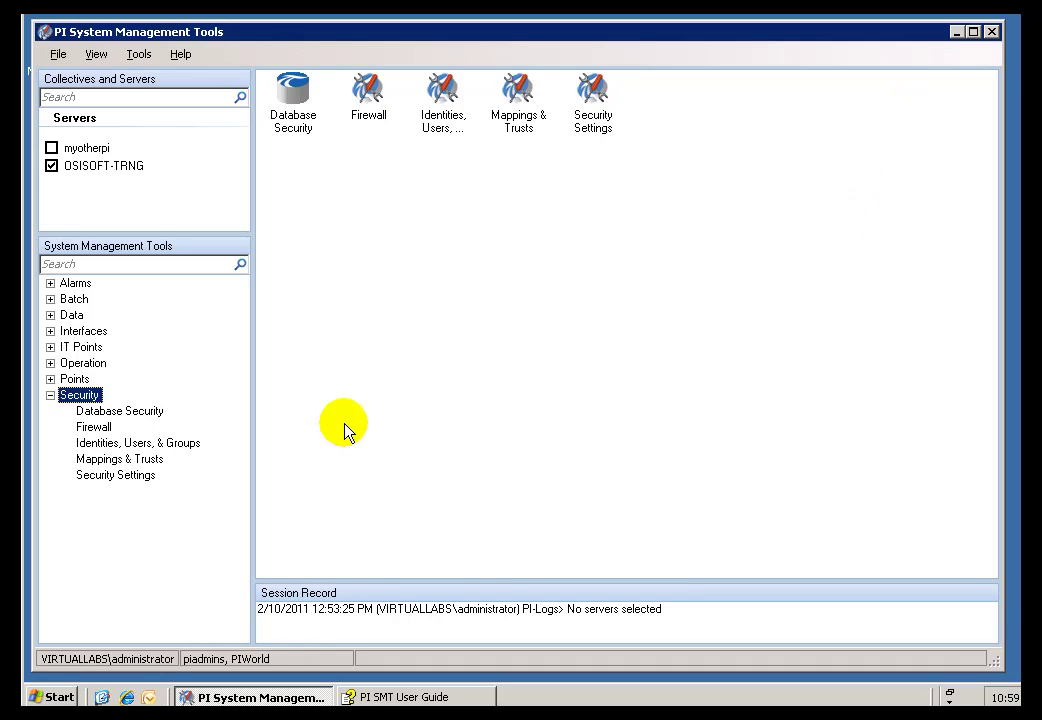
Open Security > Mappings & Trusts and show the Trusts tab for OSISOFT-TRNG
left_click(90, 462)
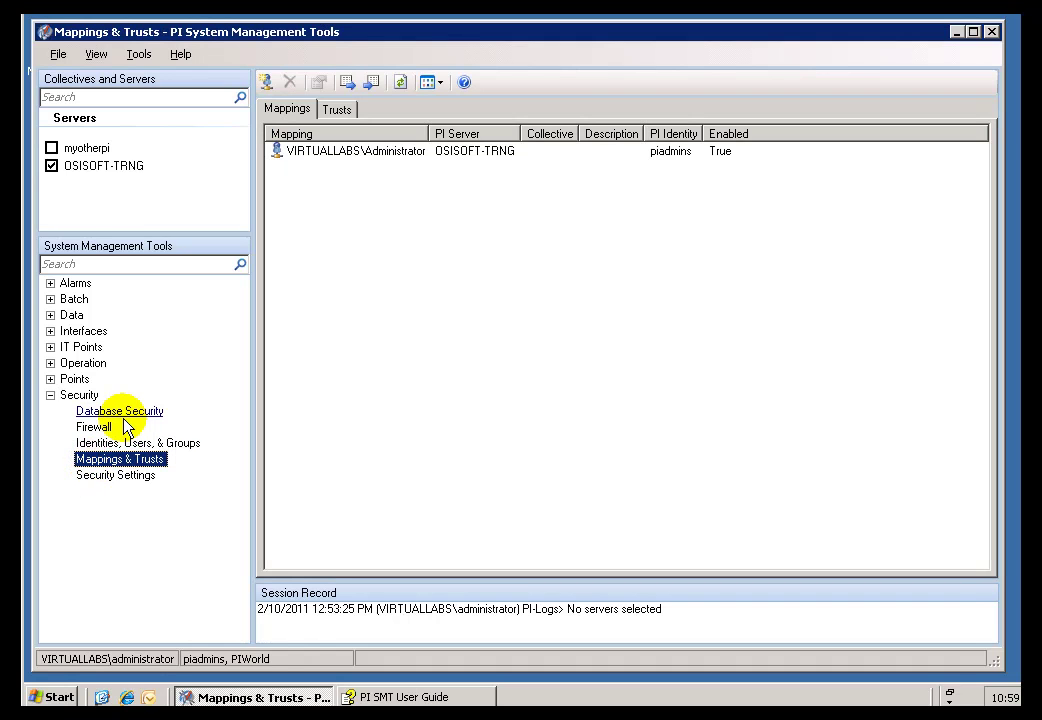
left_click(332, 111)
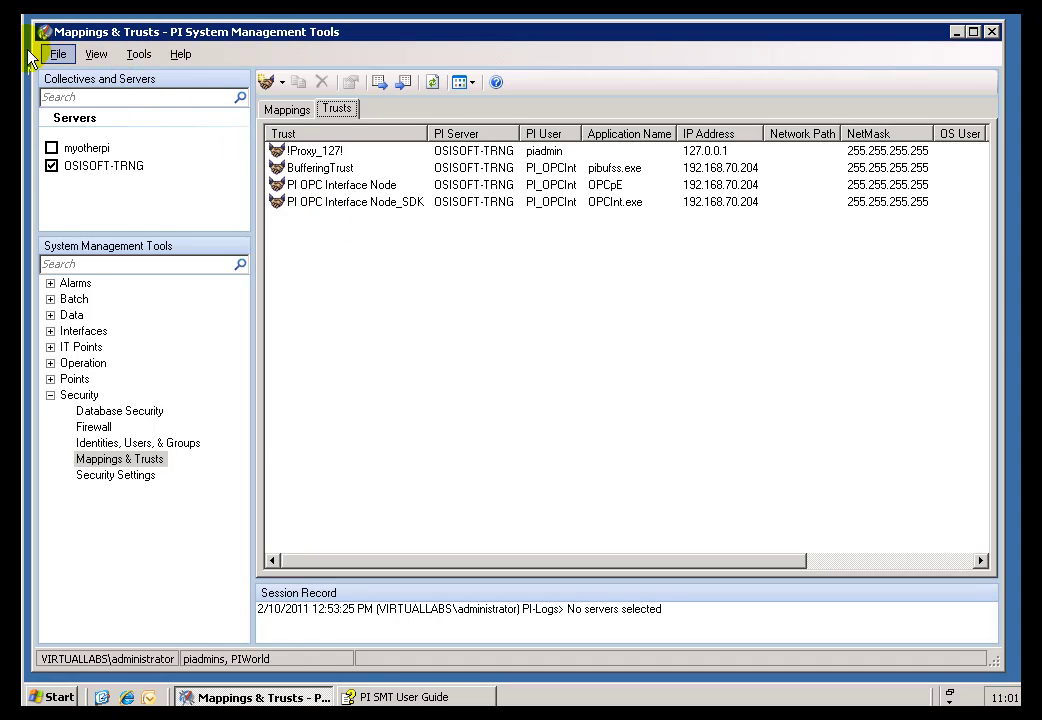
Open the PI Connection Manager and its Tools > Options dialog
left_click(57, 56)
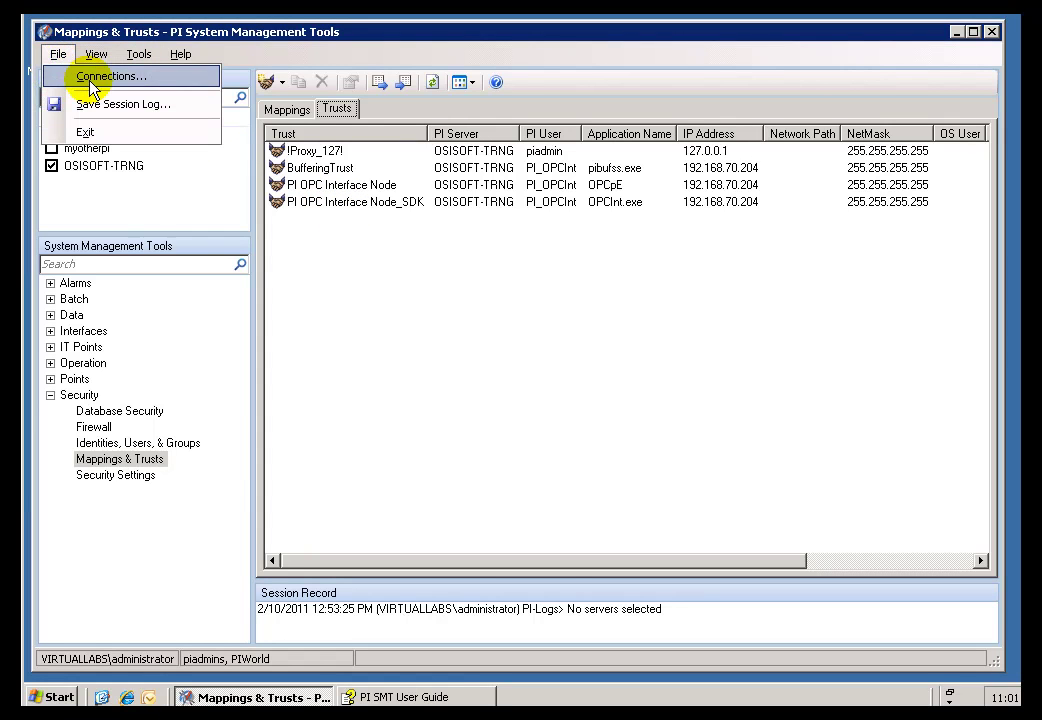
left_click(82, 77)
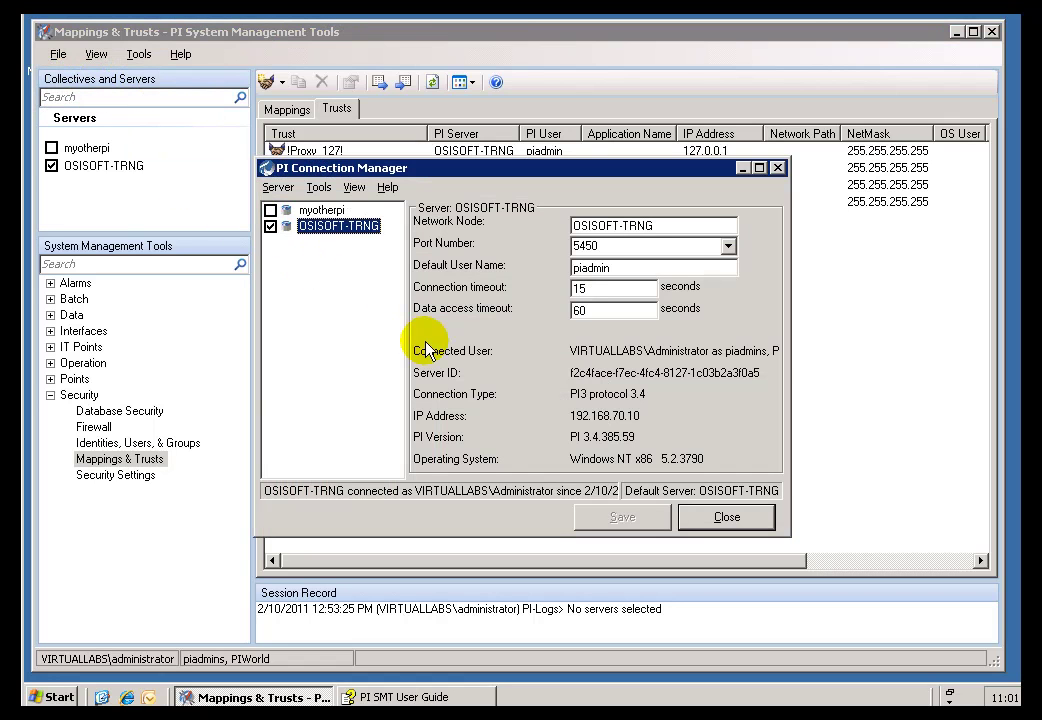
left_click(319, 188)
left_click(332, 207)
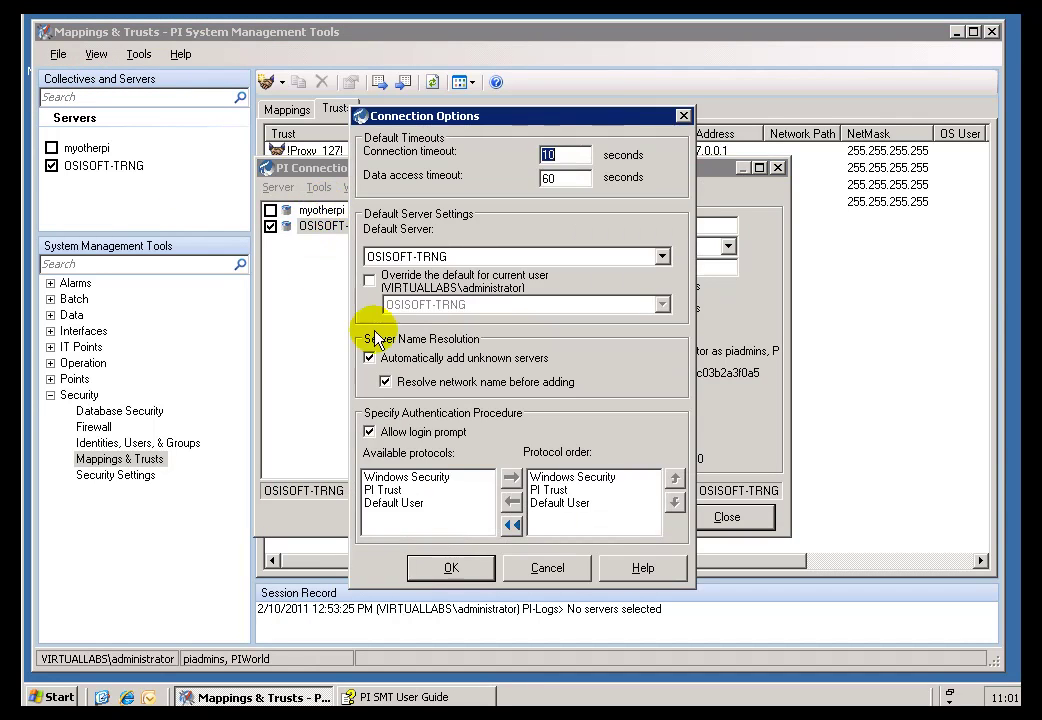
Review the protocols and the order Windows Security, PI Trust, Default User
left_click(394, 479)
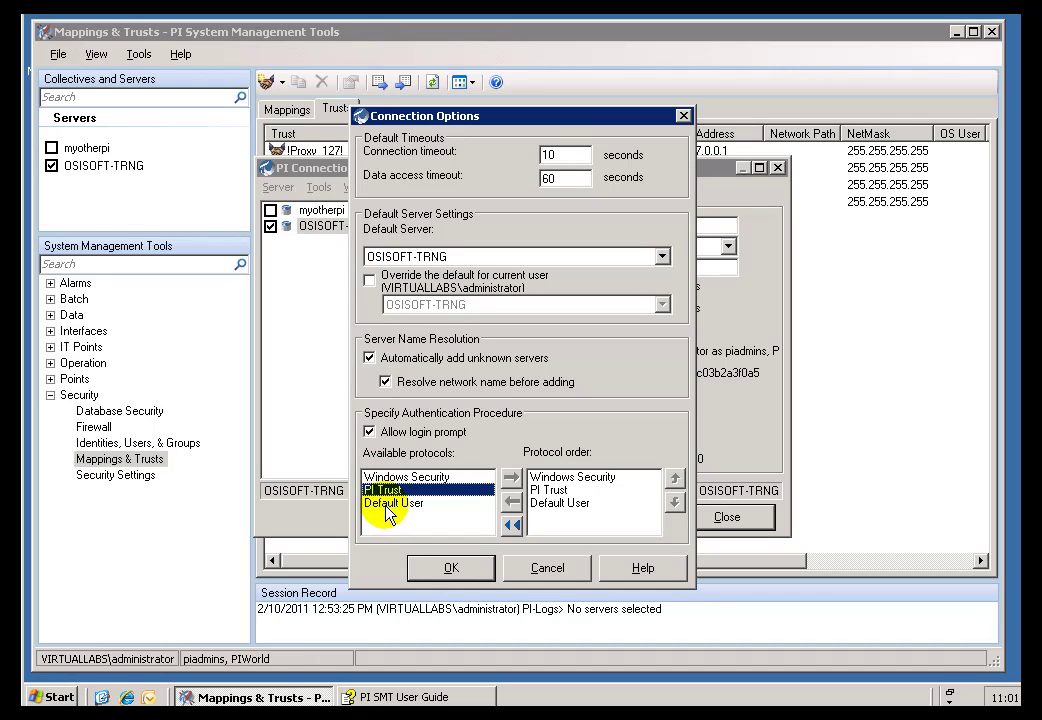
left_click(389, 507)
left_click(392, 478)
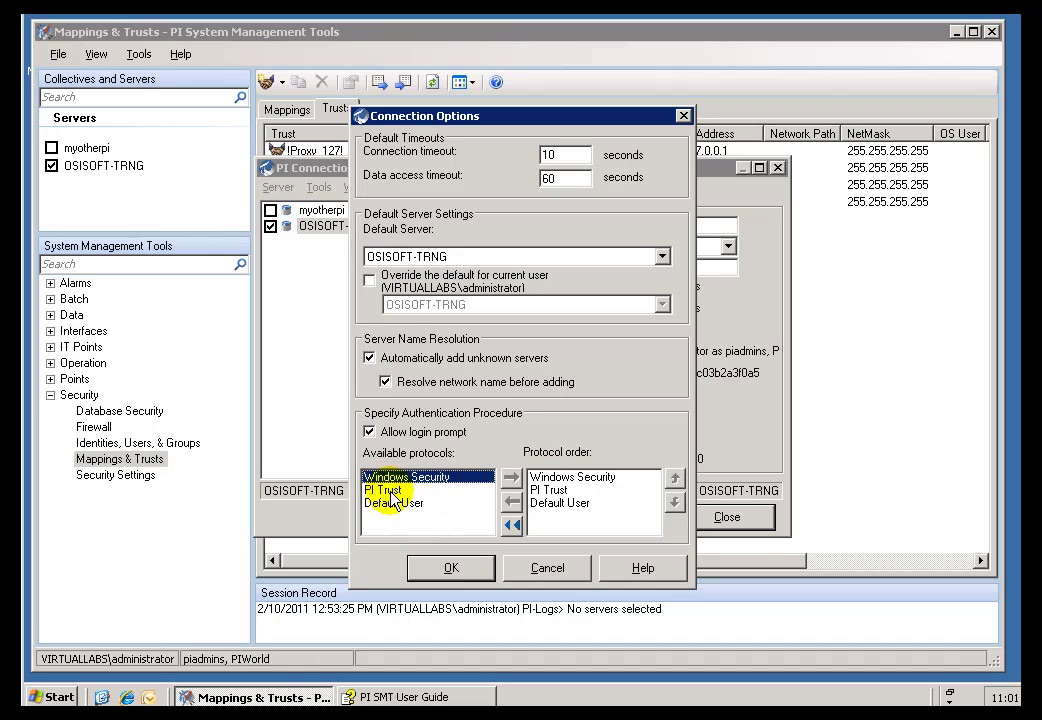
left_click(390, 492)
left_click(392, 506)
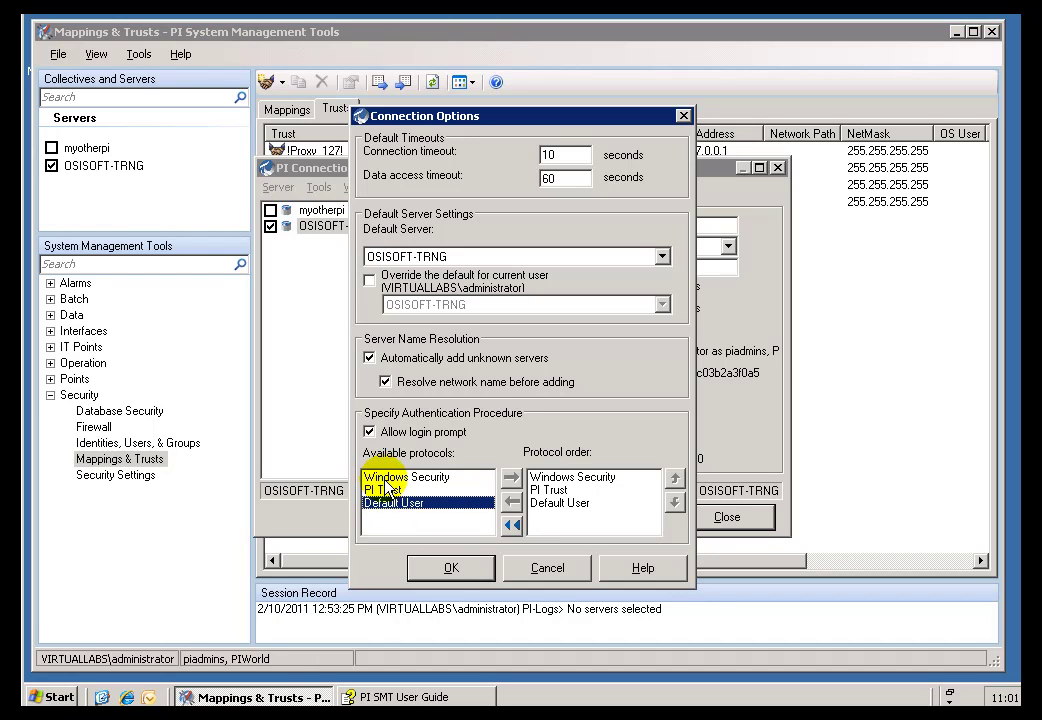
left_click(385, 479)
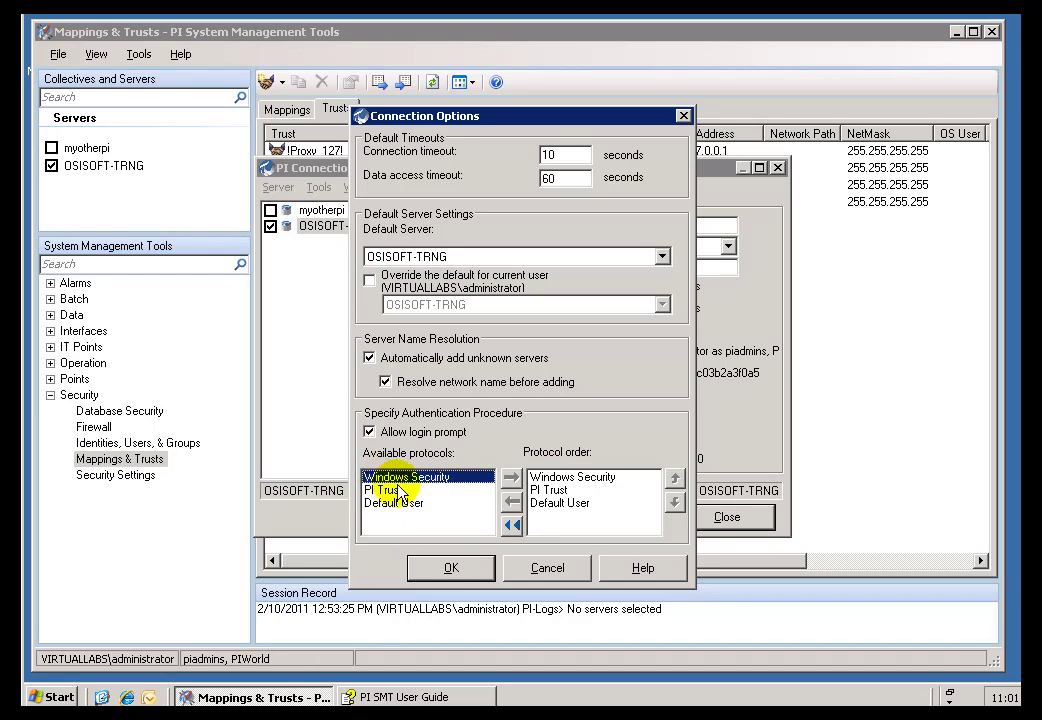
left_click(561, 479)
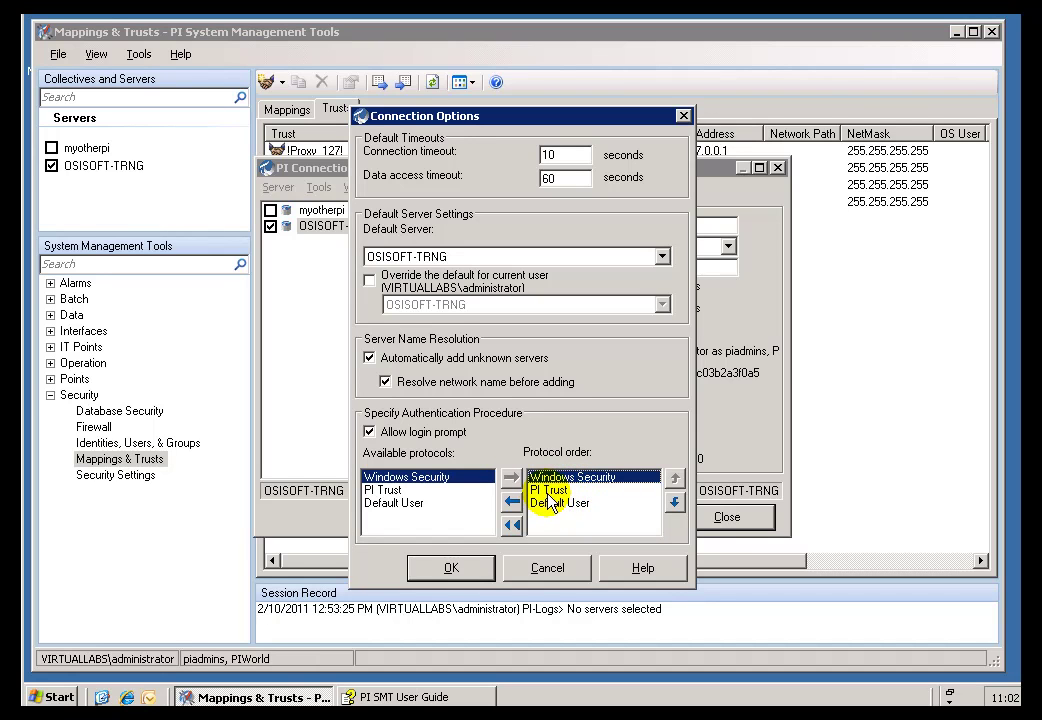
Point out PI Trust second and Default User last in the protocol order, changing nothing
left_click(550, 490)
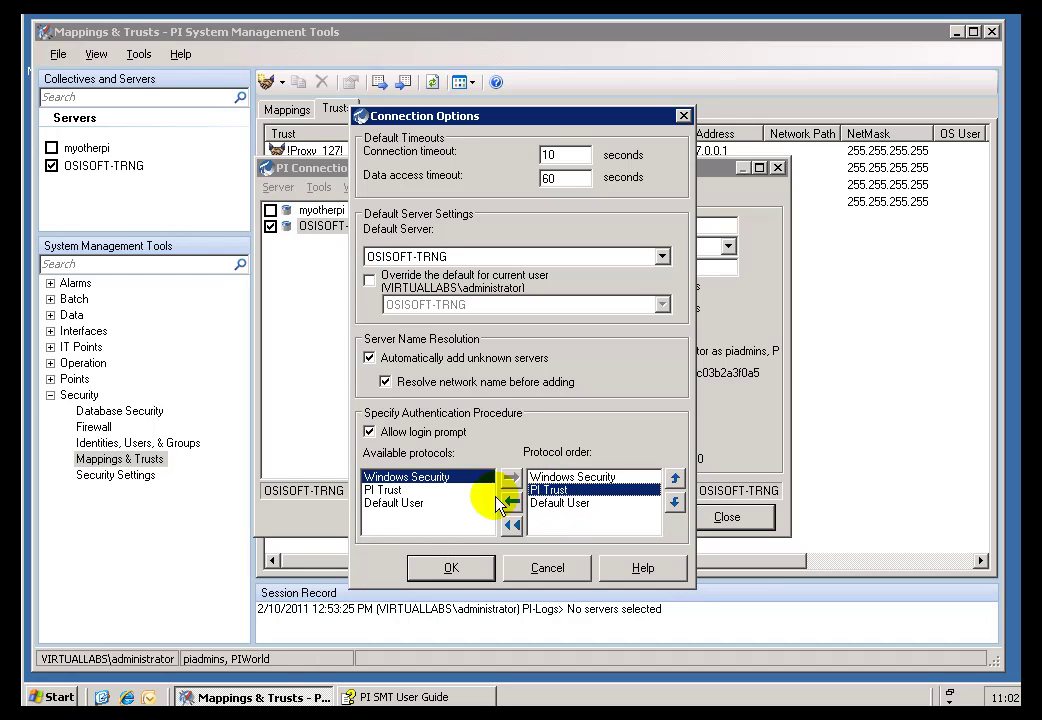
left_click(385, 490)
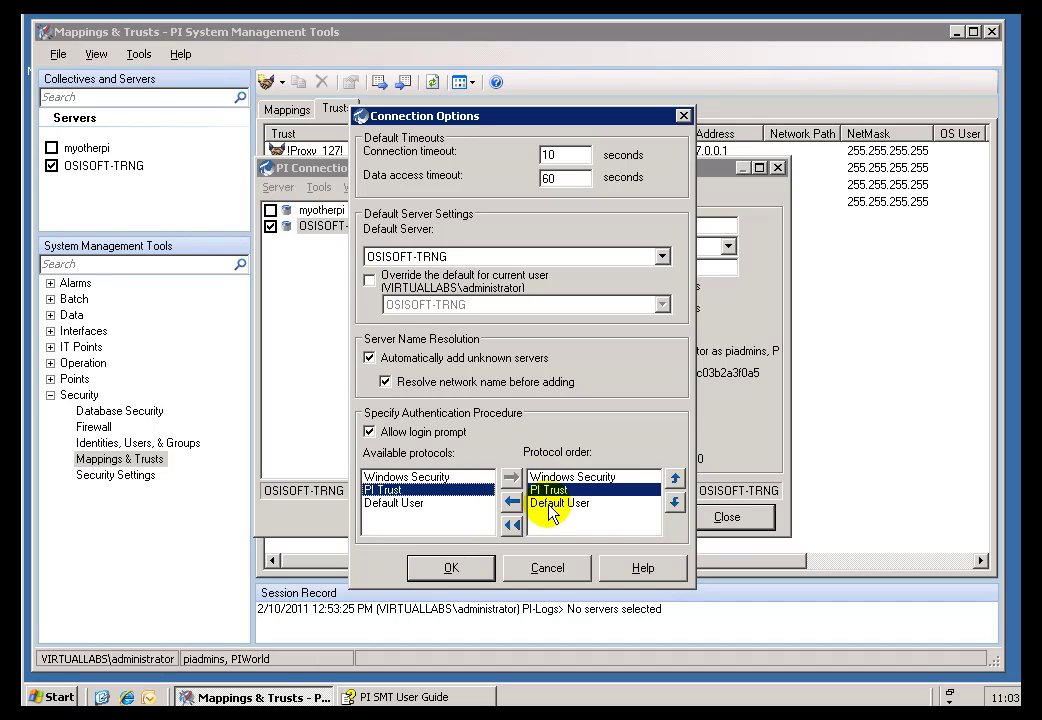
left_click(552, 503)
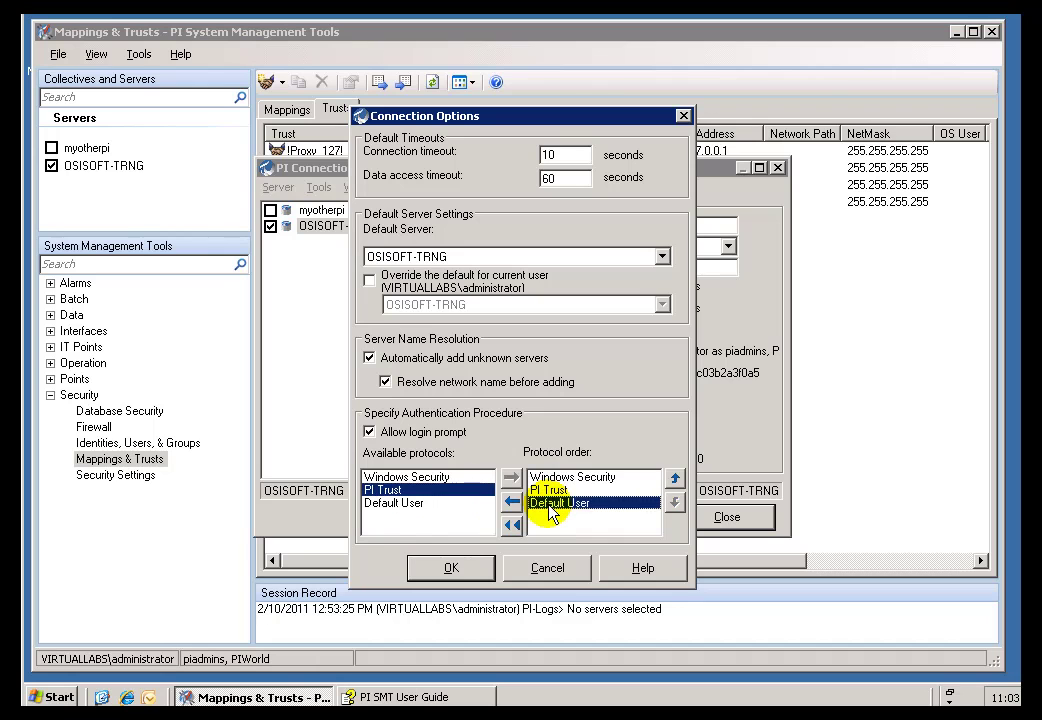
left_click(404, 505)
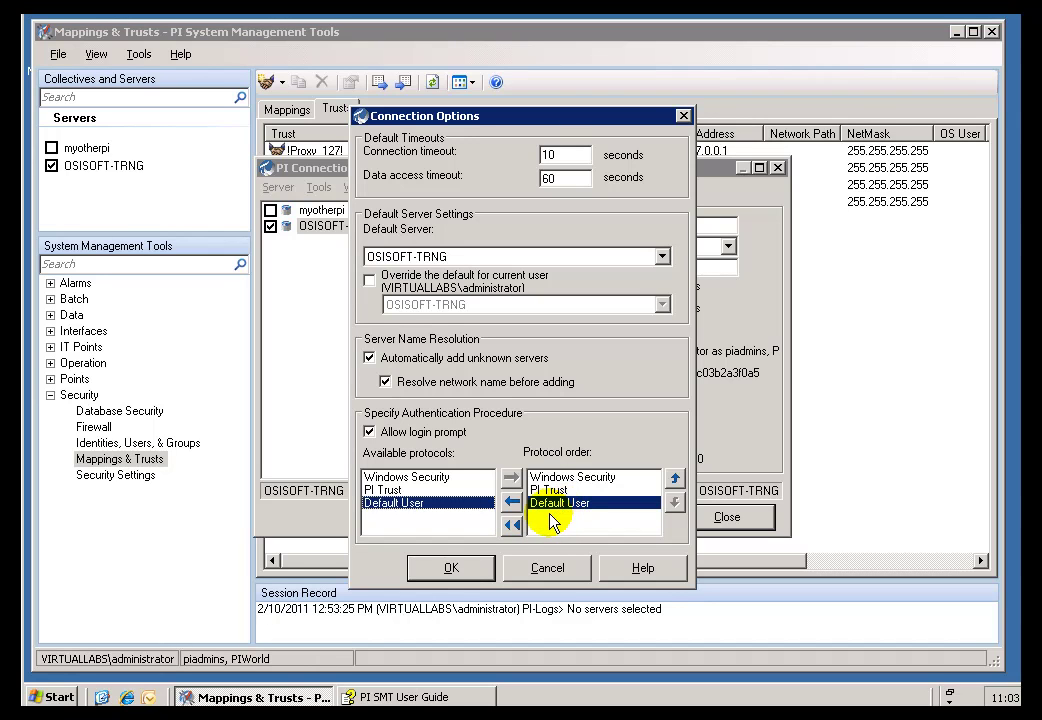
Cancel Connection Options and inspect the server's default user name, piadmin
left_click(548, 568)
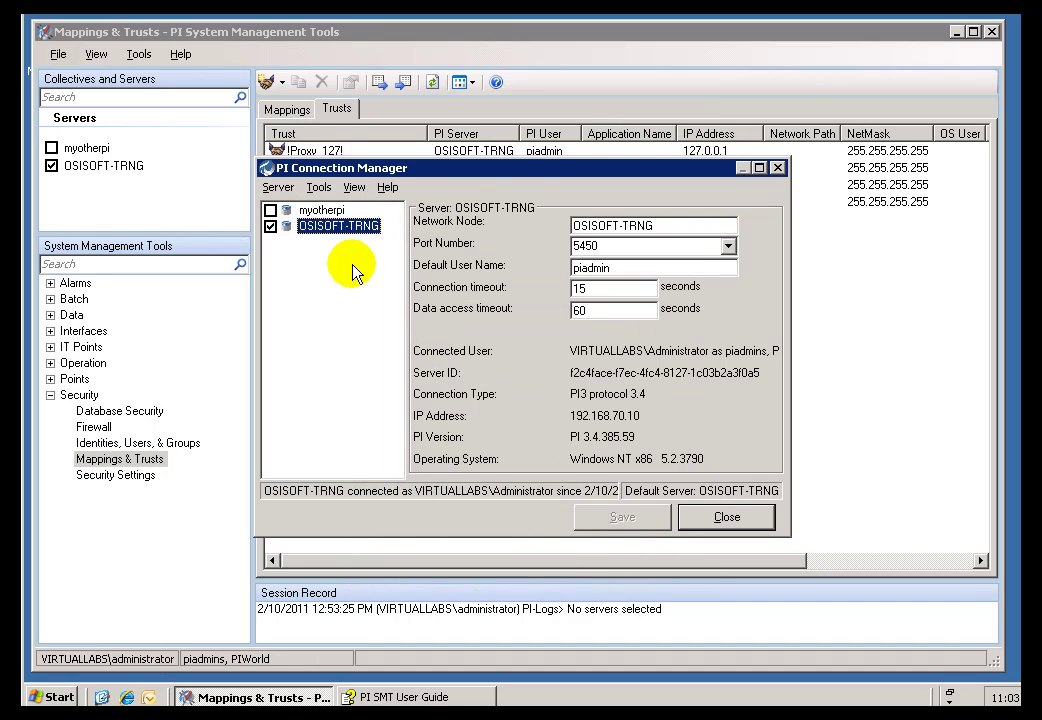
left_click(620, 268)
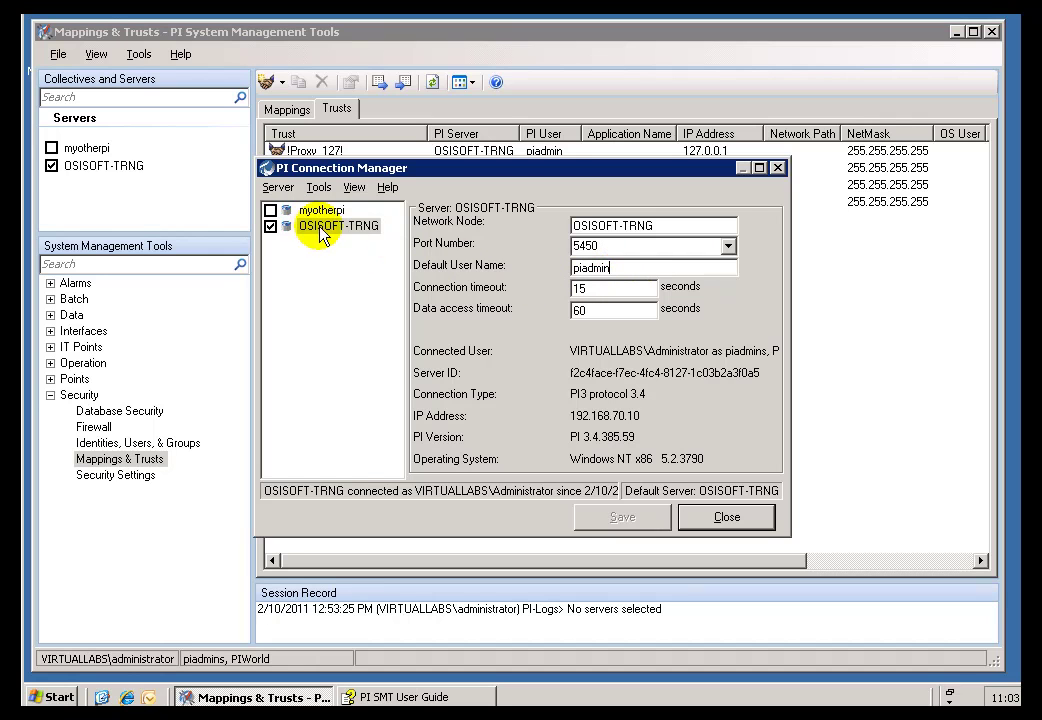
left_click(612, 268)
double_click(612, 268)
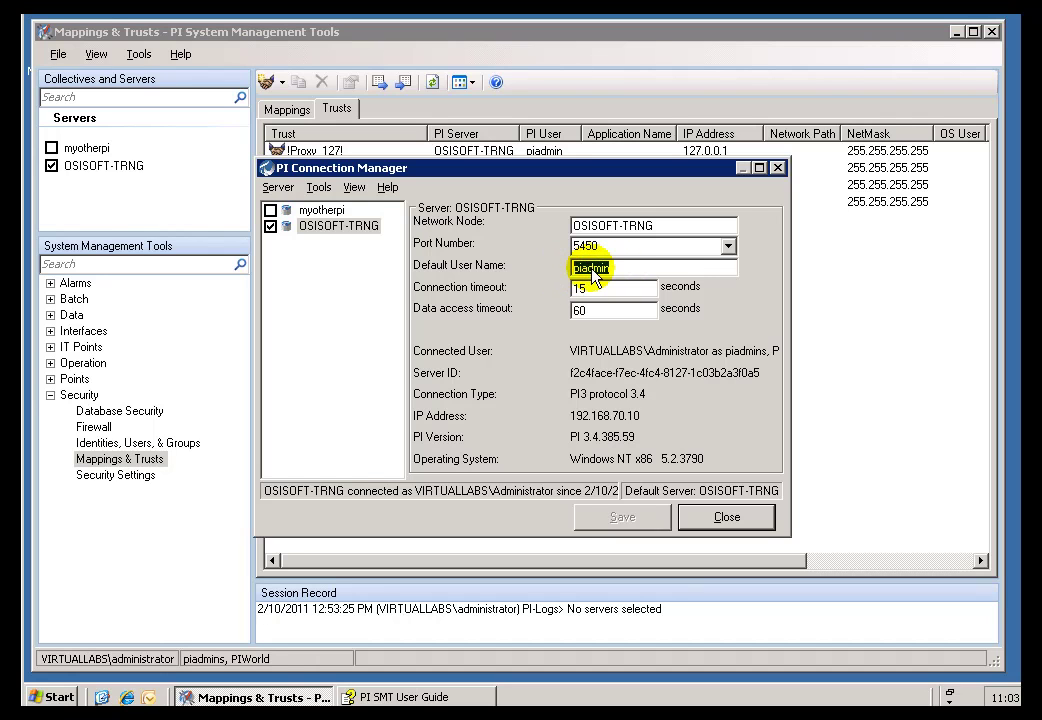
left_click(593, 273)
double_click(593, 273)
left_click(593, 274)
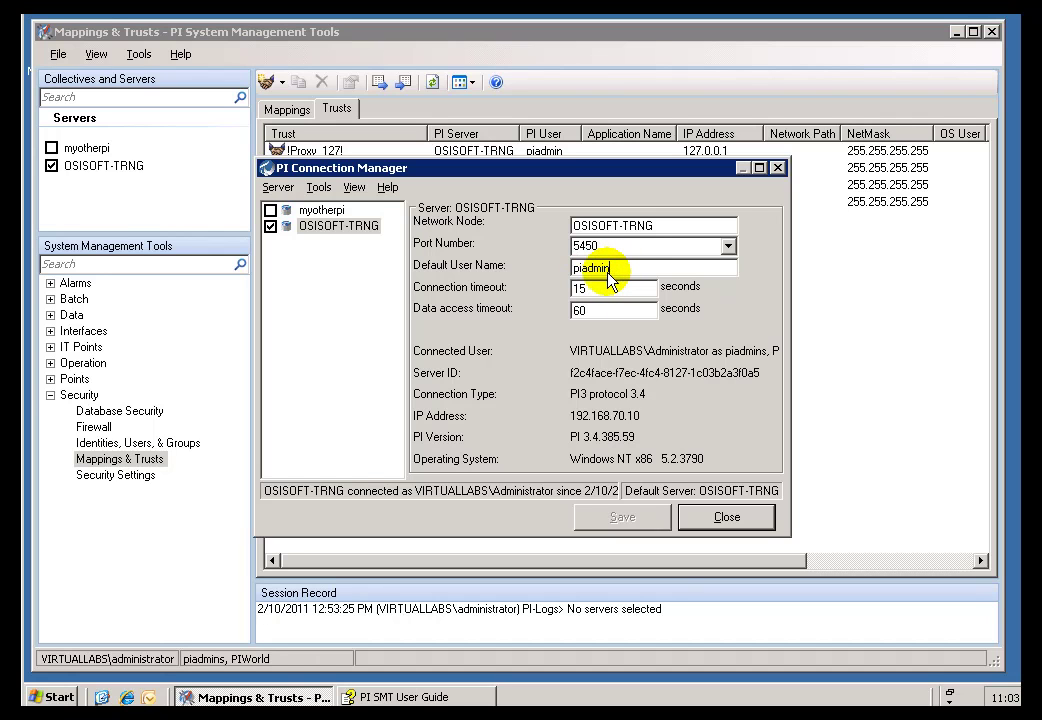
Reopen Connection Options, check Default User in both lists, and dismiss without saving
left_click(320, 189)
left_click(312, 207)
left_click(392, 503)
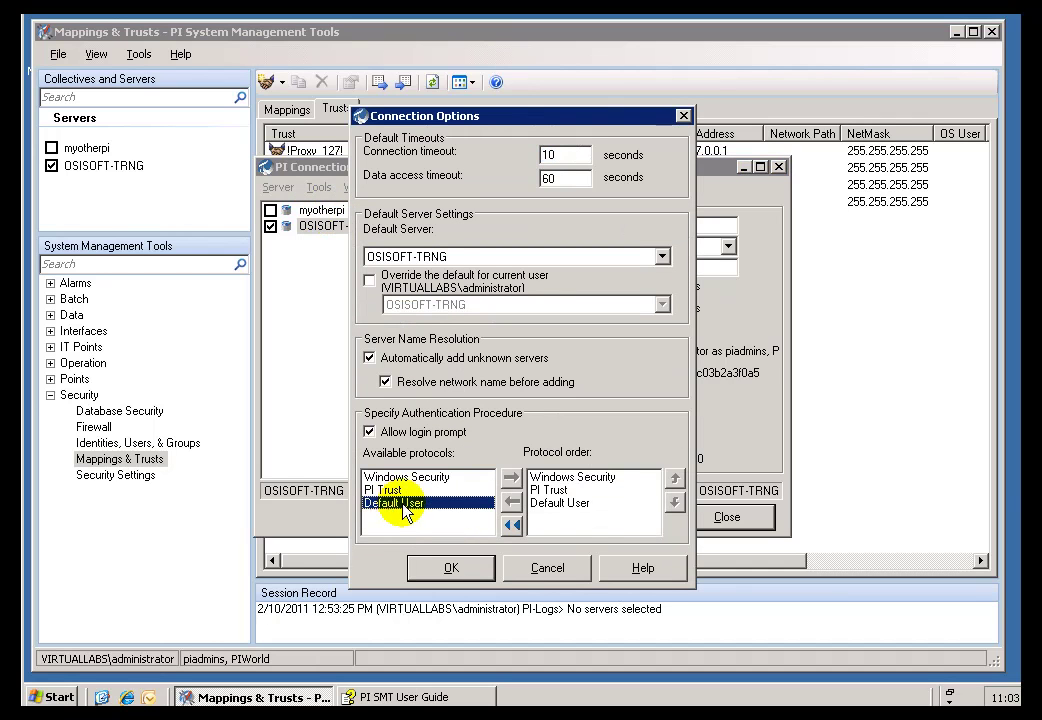
left_click(576, 503)
key("Return")
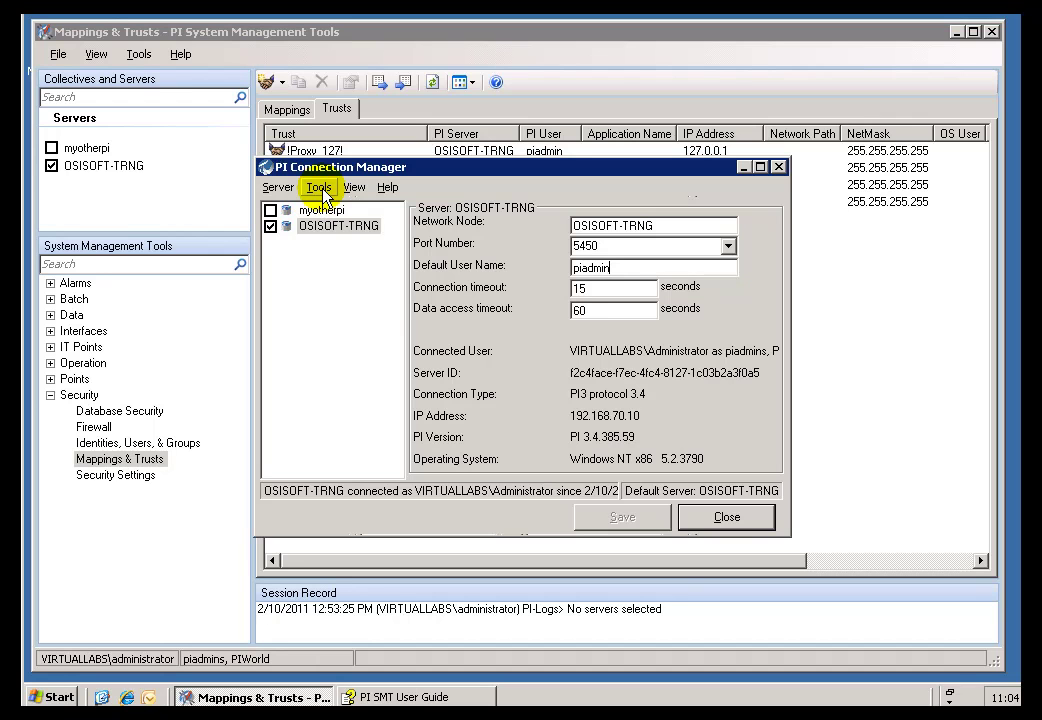
Reopen Options, recheck Default User, cancel, and close the Connection Manager unchanged
left_click(319, 188)
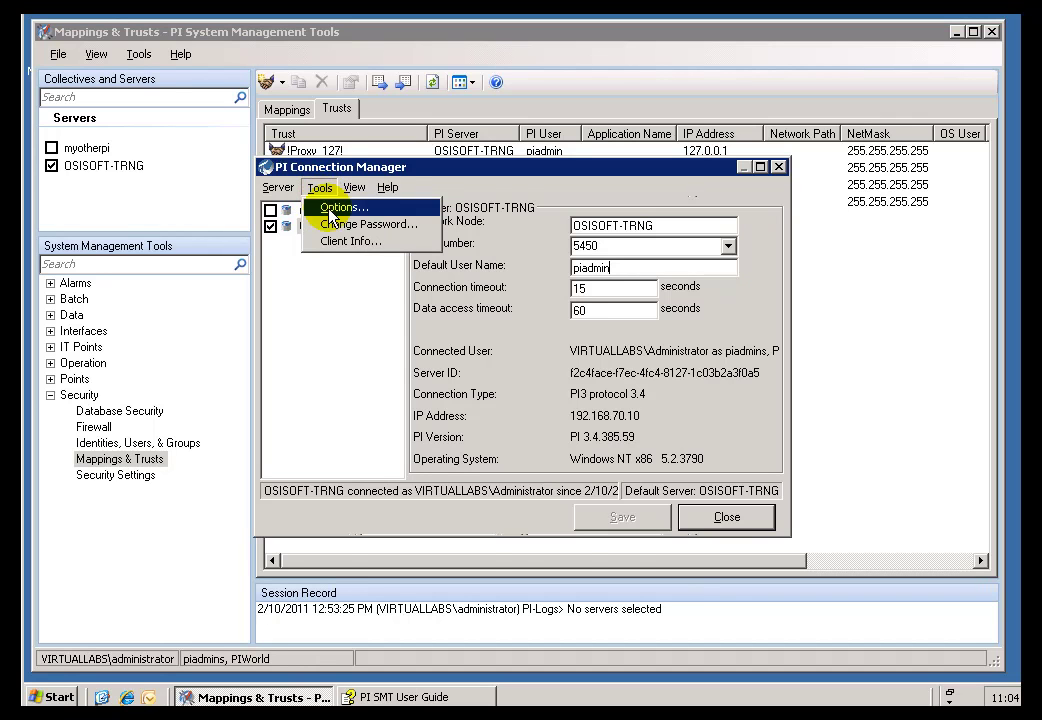
left_click(327, 206)
left_click(395, 503)
left_click(562, 503)
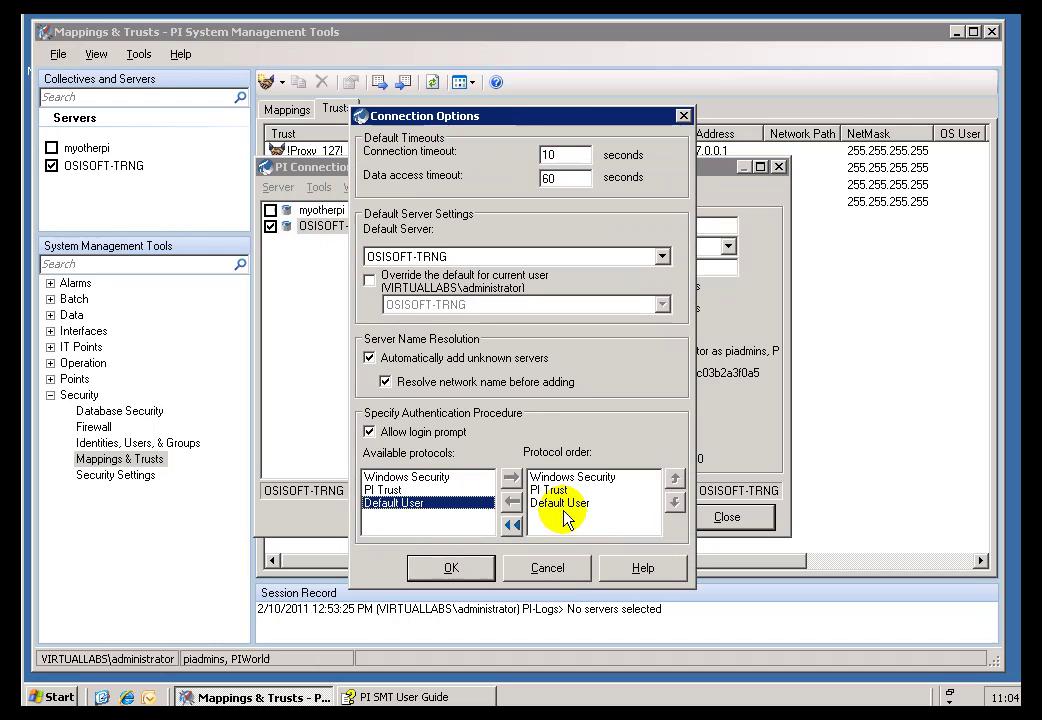
left_click(549, 567)
left_click(720, 522)
Show OSISOFT-TRNG's Security Settings and bring up the user guide's security levels page
left_click(114, 477)
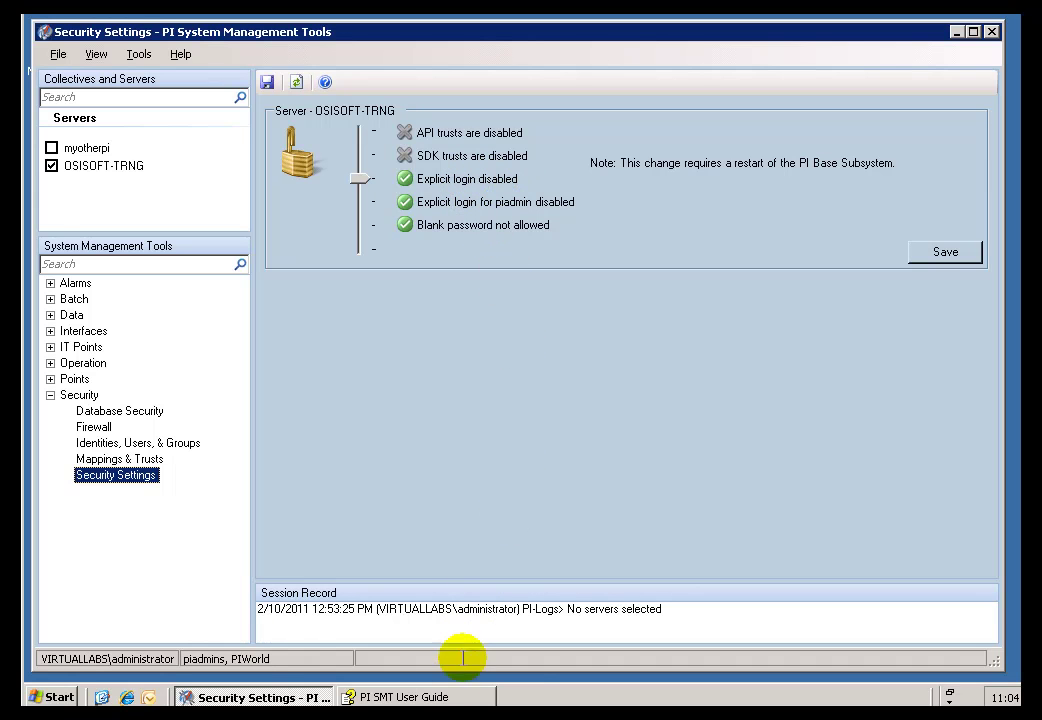
left_click(435, 697)
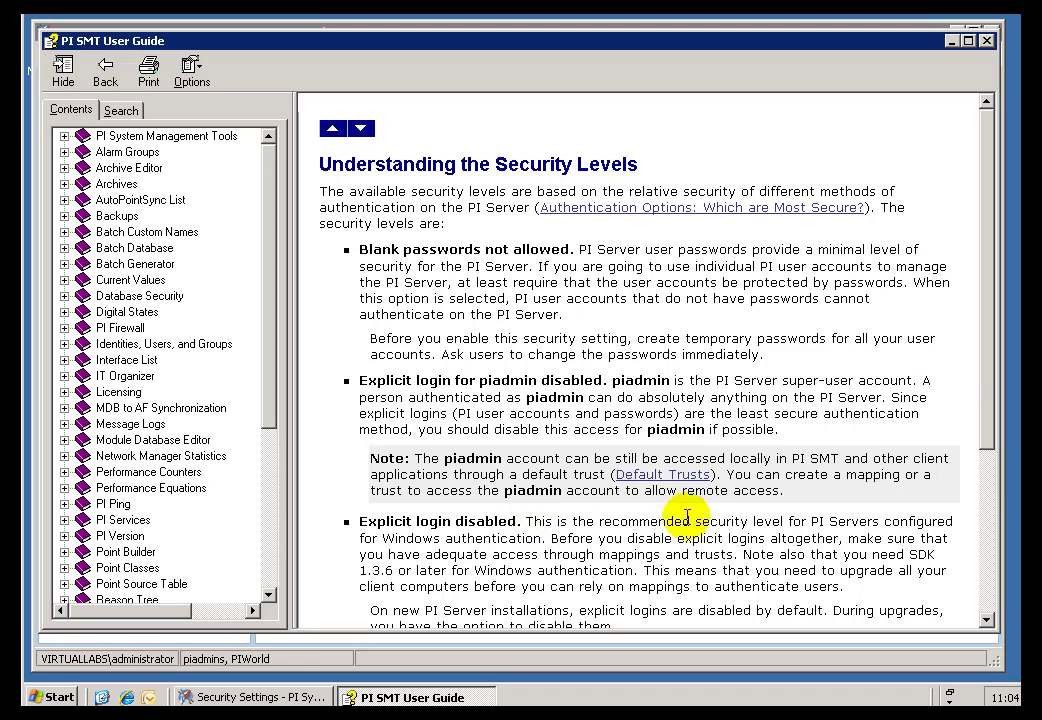
Highlight that Explicit login disabled is recommended for Windows authentication
left_click_drag(525, 522, 750, 528)
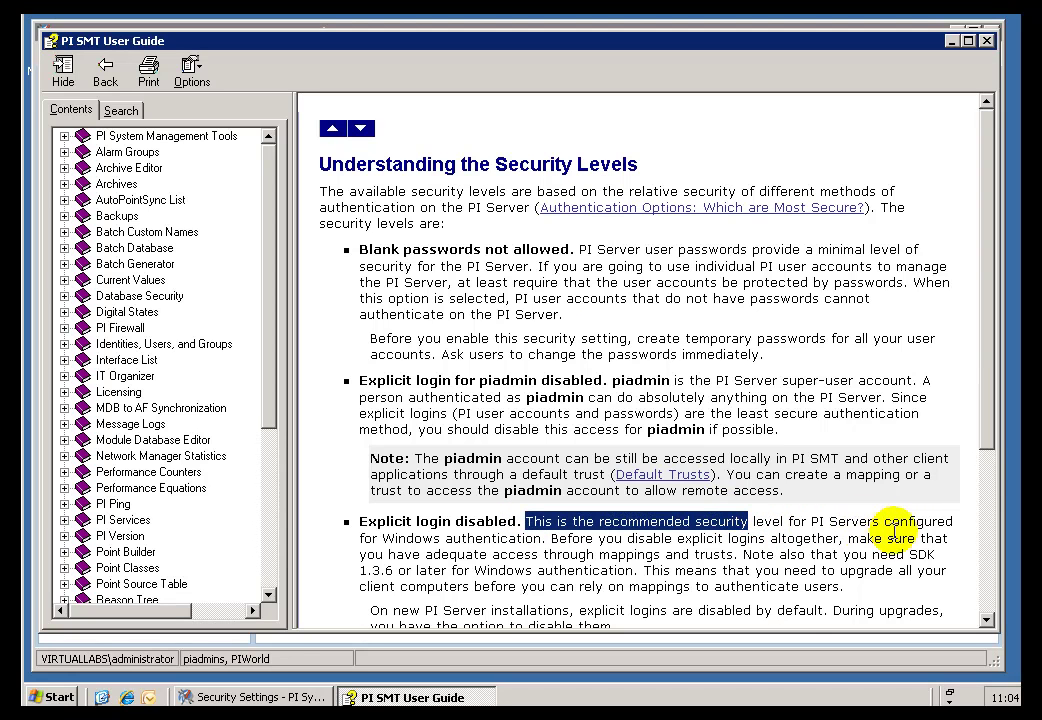
left_click_drag(541, 538, 380, 539)
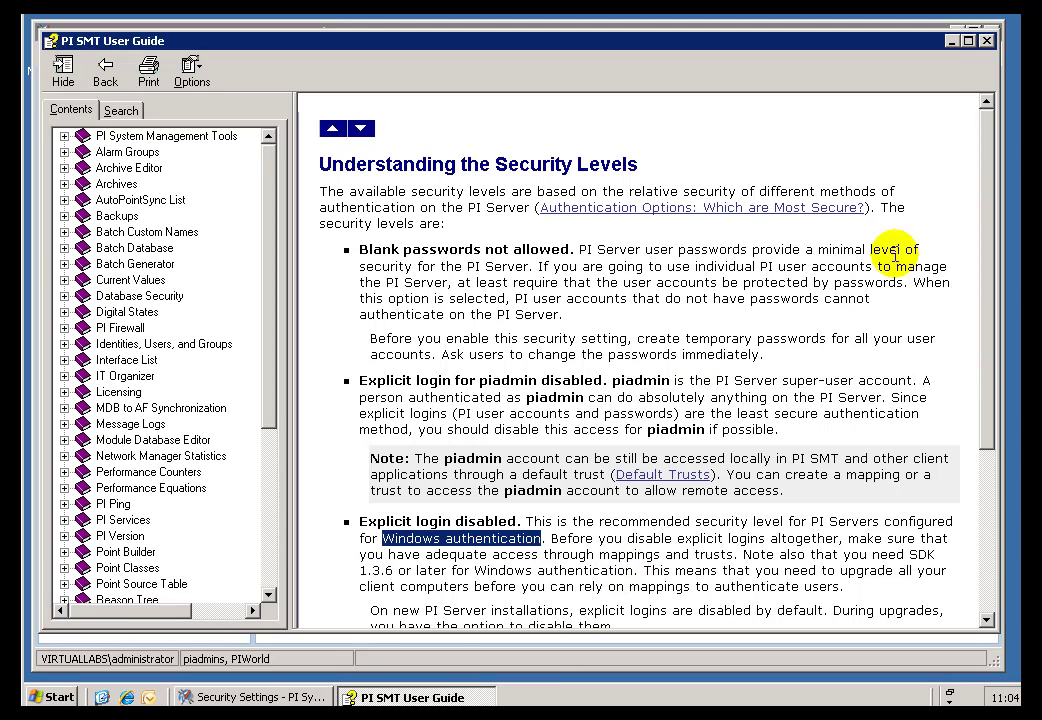
Minimize the user guide and reopen the Connection Manager's Options dialog
left_click(951, 42)
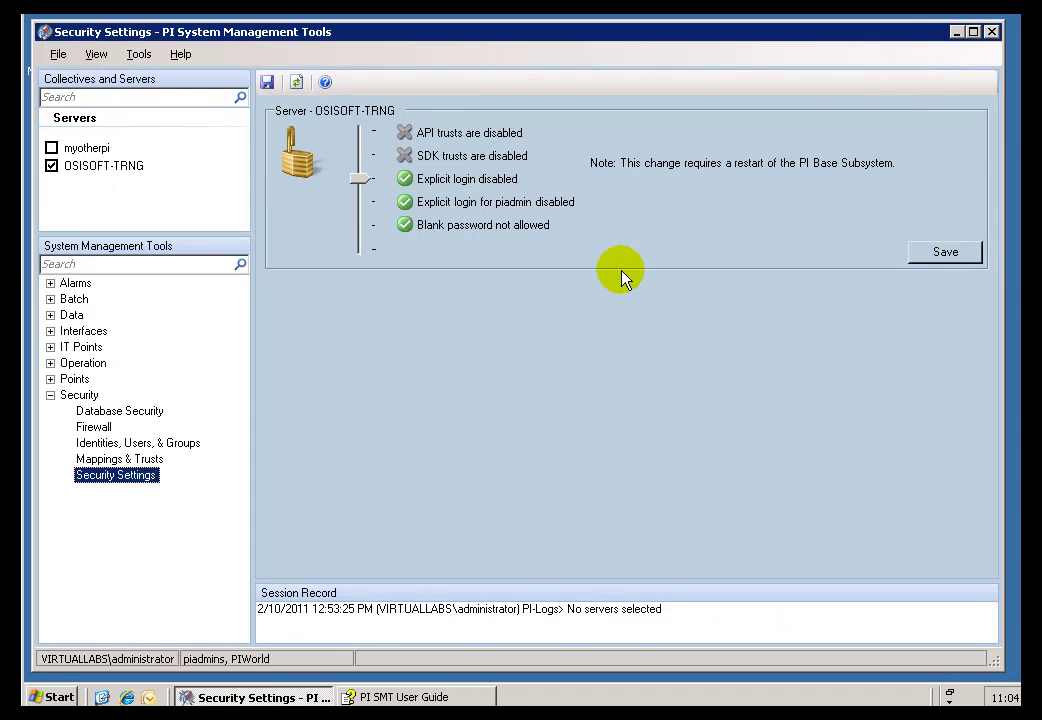
left_click(139, 54)
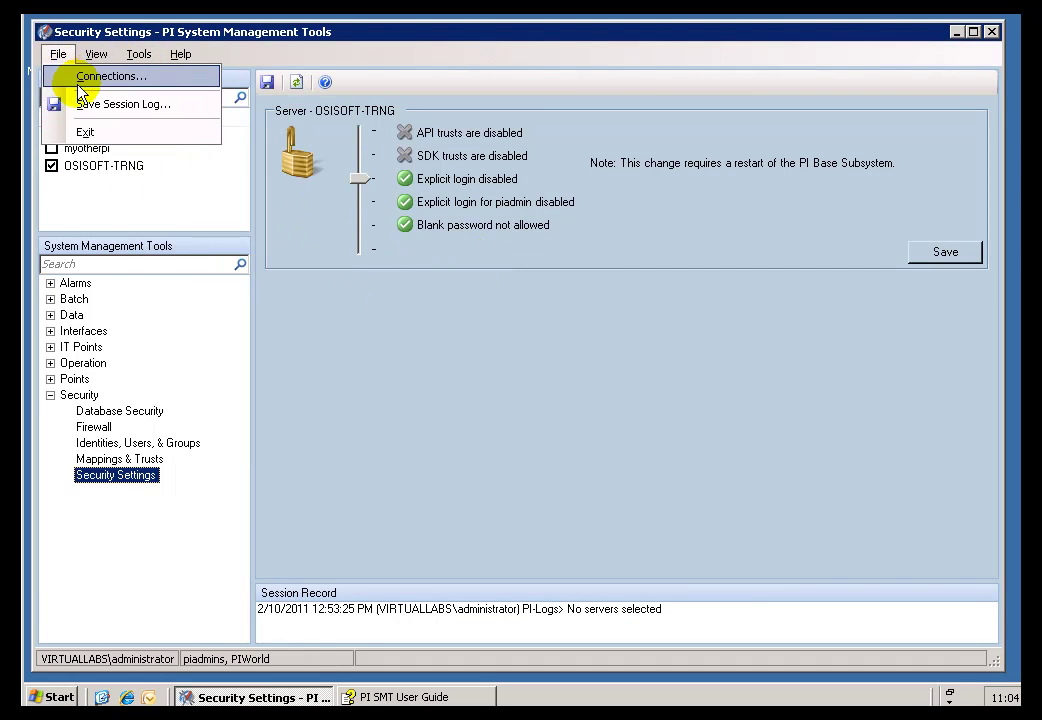
left_click(65, 75)
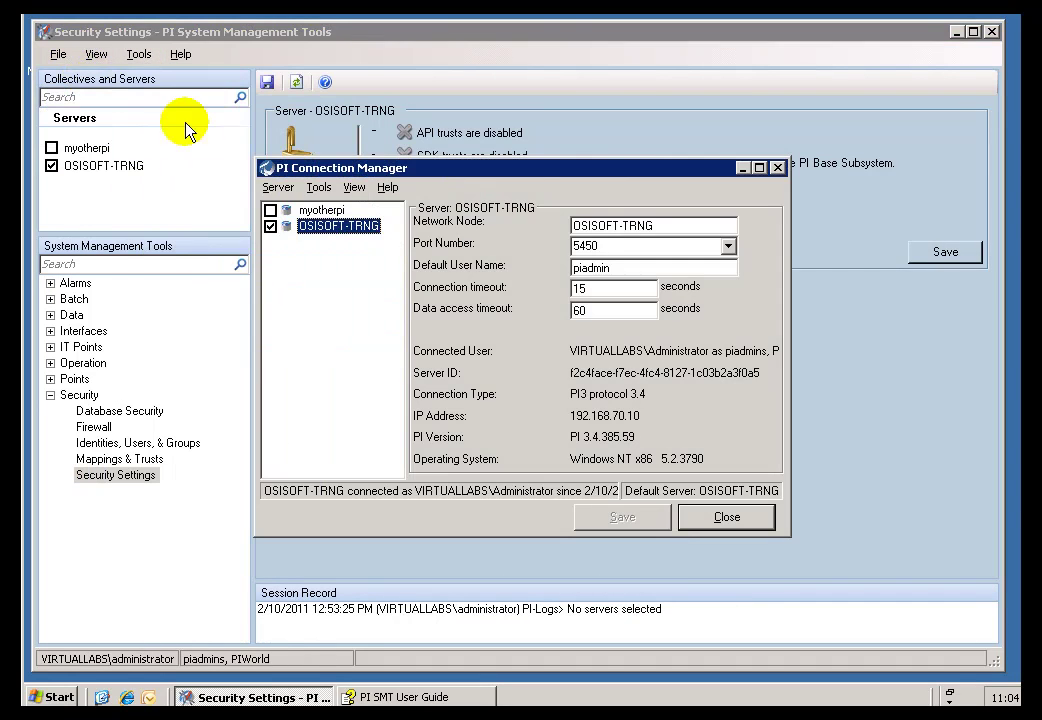
left_click(316, 189)
left_click(335, 207)
Review Default User, PI Trust and Windows Security positions, then cancel and close unchanged
left_click(441, 503)
left_click(575, 503)
left_click(385, 489)
left_click(552, 490)
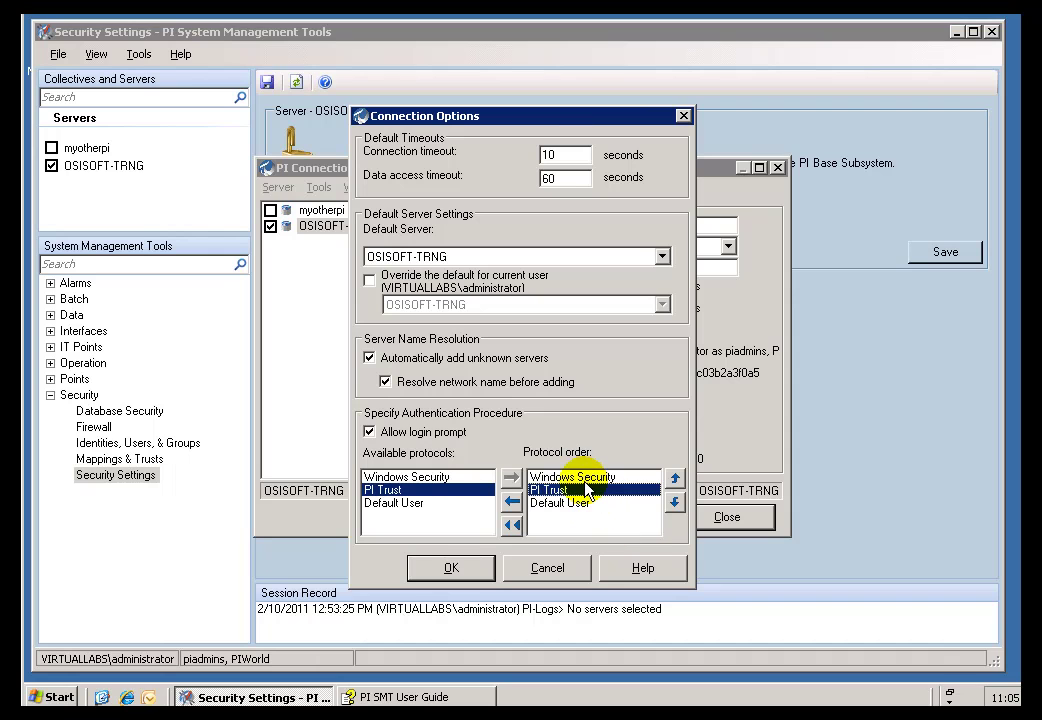
left_click(587, 477)
left_click(446, 478)
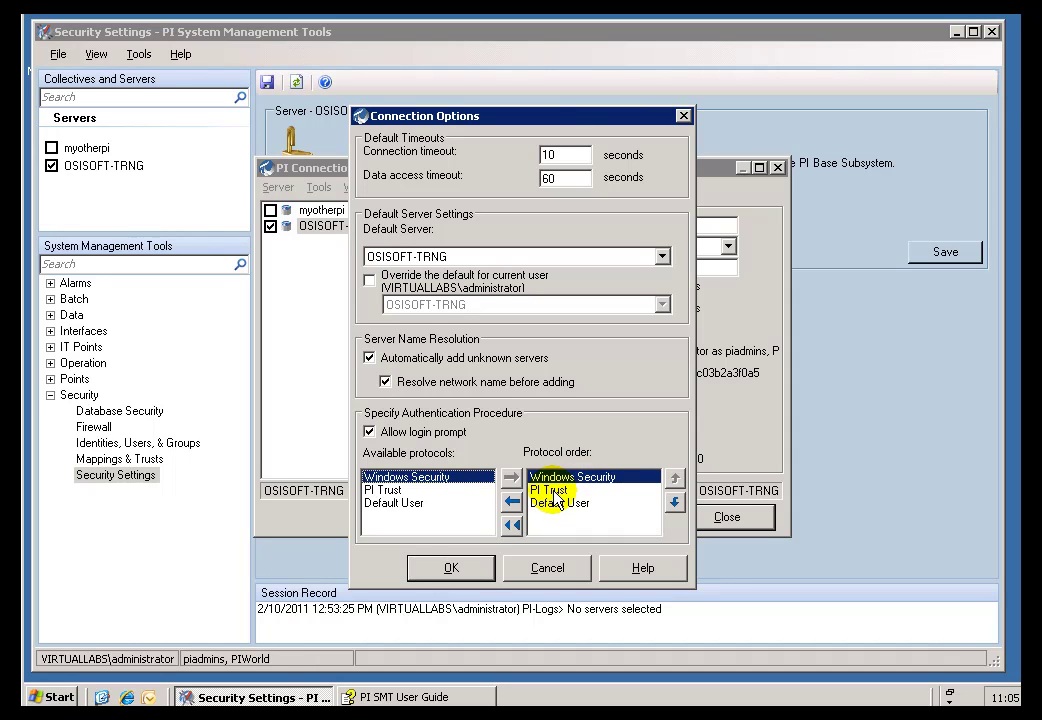
left_click(553, 490)
left_click(378, 490)
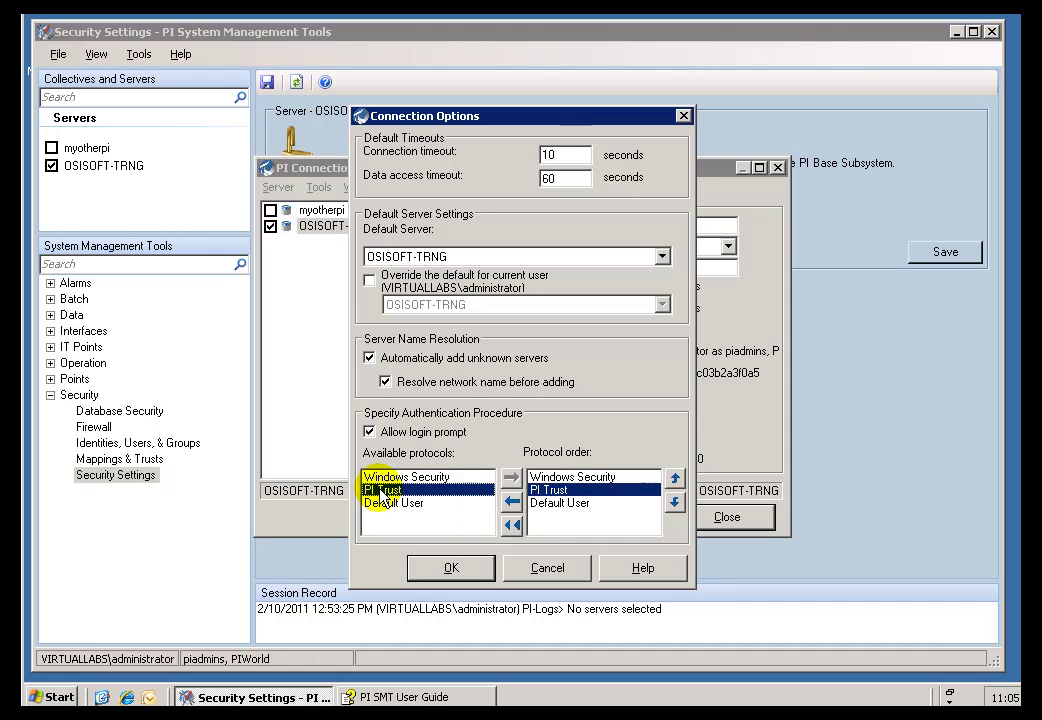
left_click(550, 568)
left_click(727, 516)
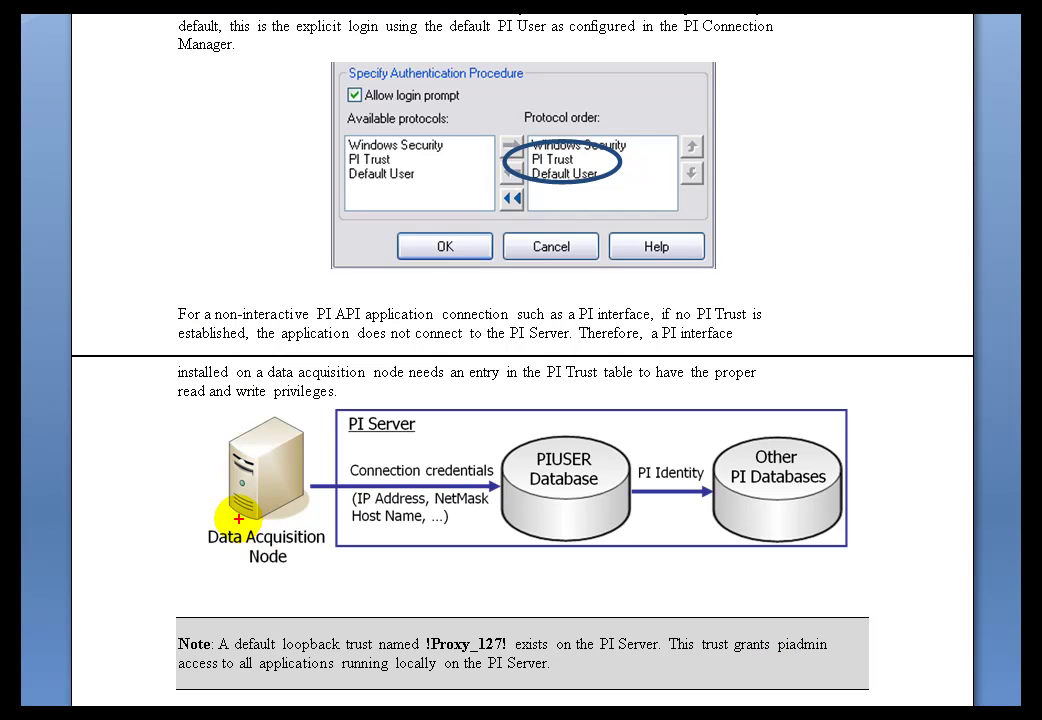
left_click_drag(204, 571, 321, 565)
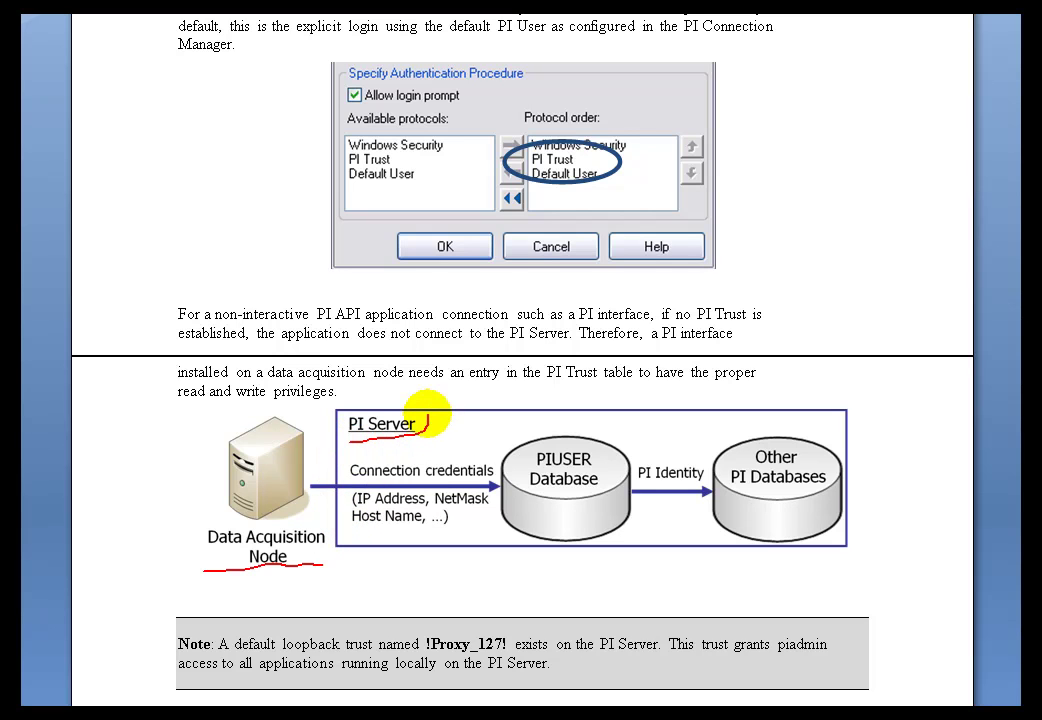
left_click_drag(428, 412, 350, 440)
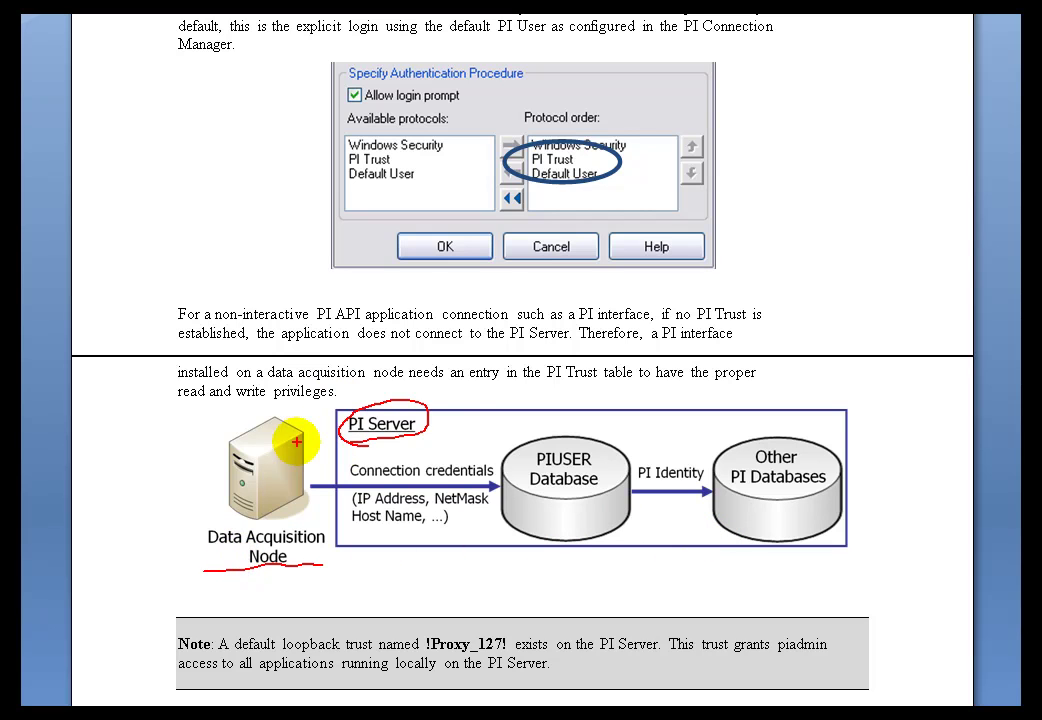
left_click_drag(298, 443, 648, 487)
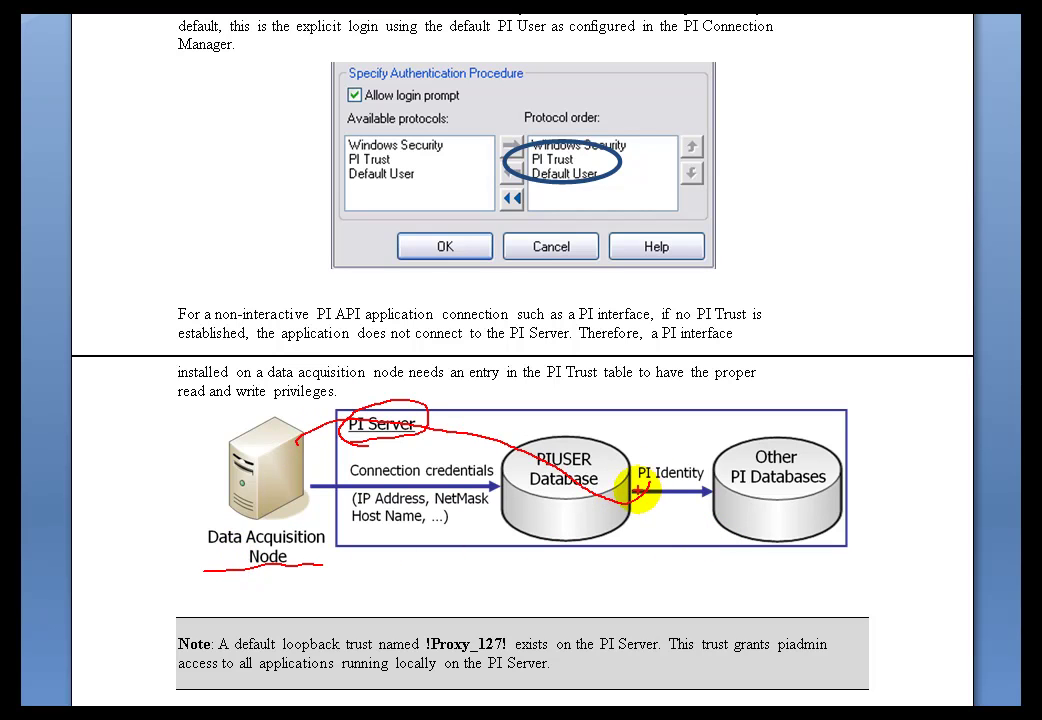
key("ctrl+z")
mouse_move(292, 497)
left_mouse_down()
mouse_move(312, 505)
mouse_move(651, 477)
left_mouse_up()
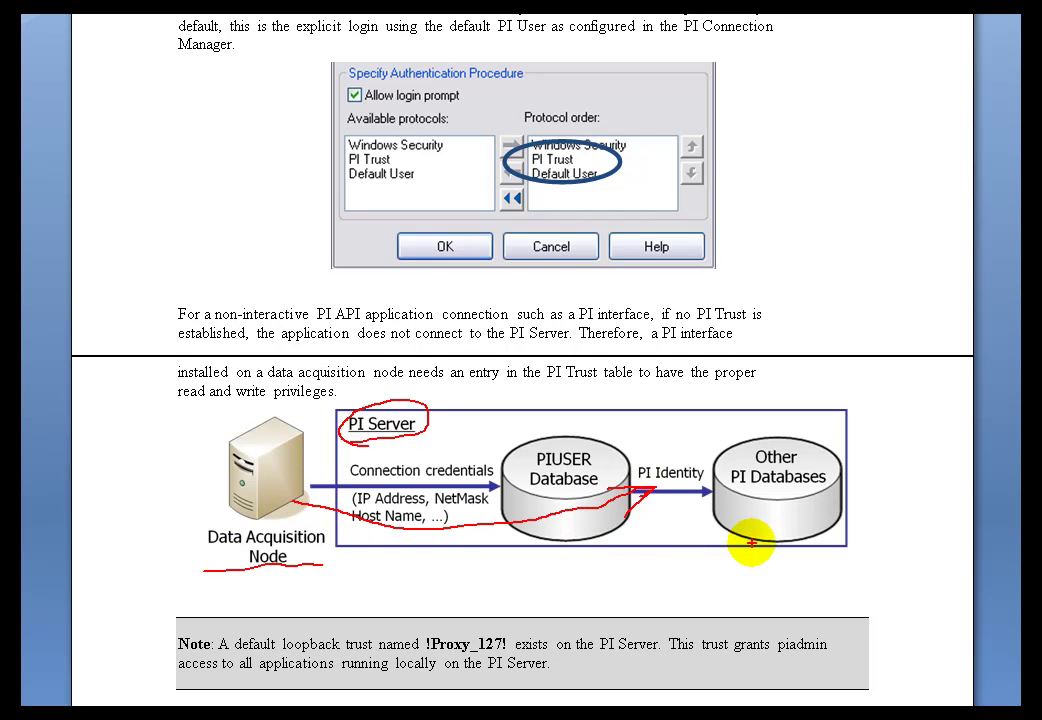
left_click_drag(766, 526, 762, 553)
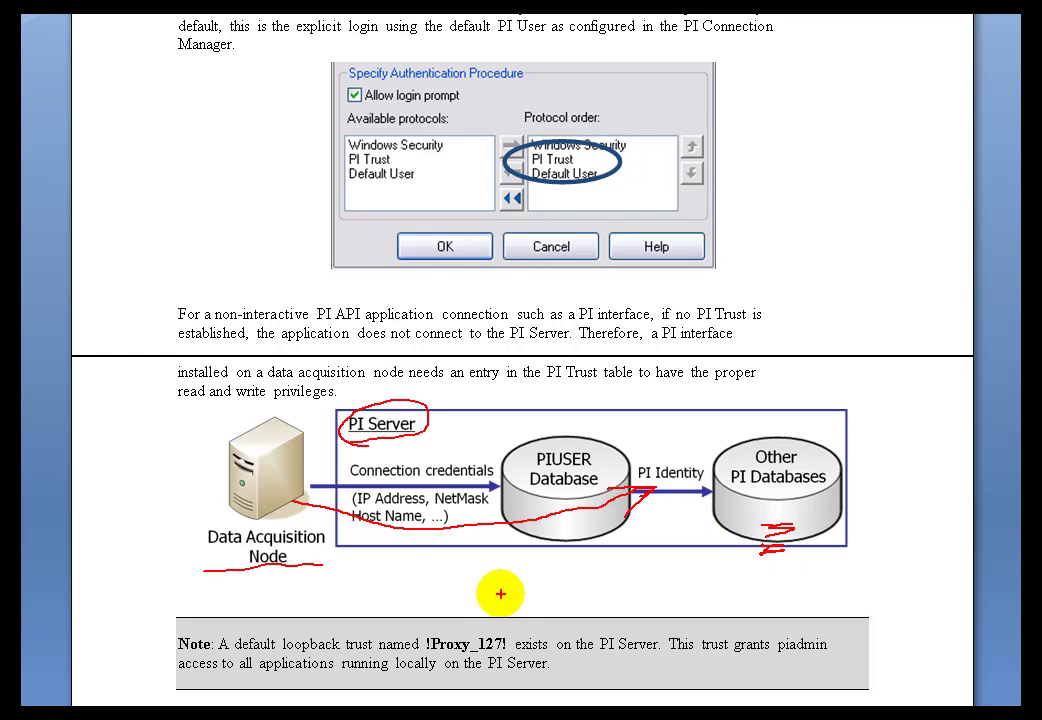
key("Escape")
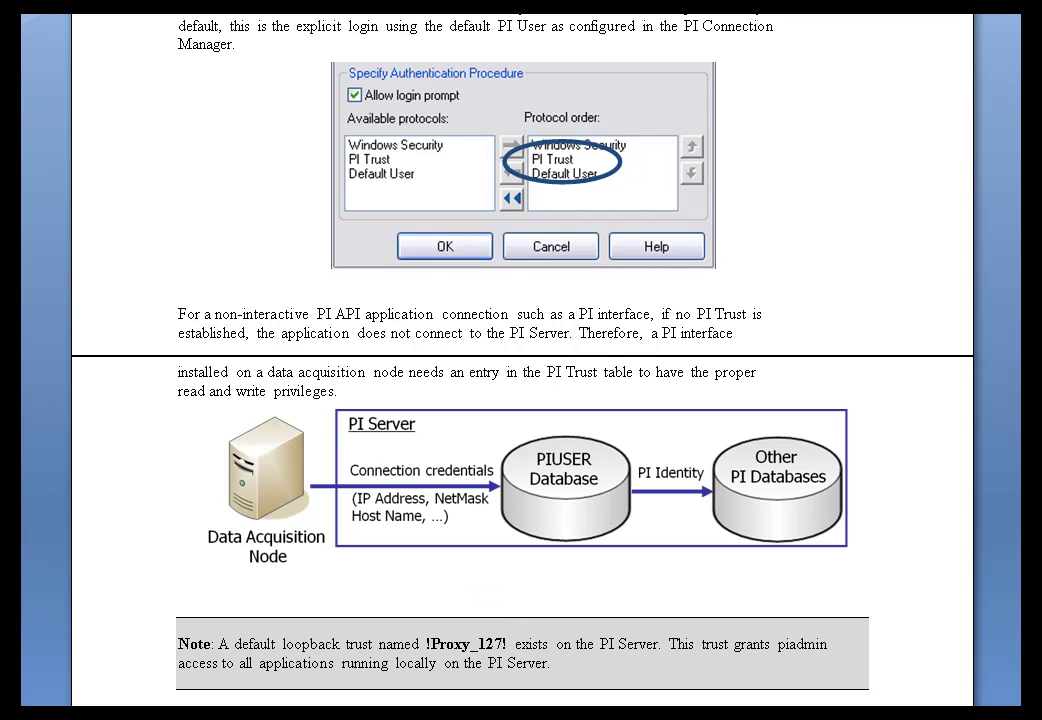
key("alt+Tab")
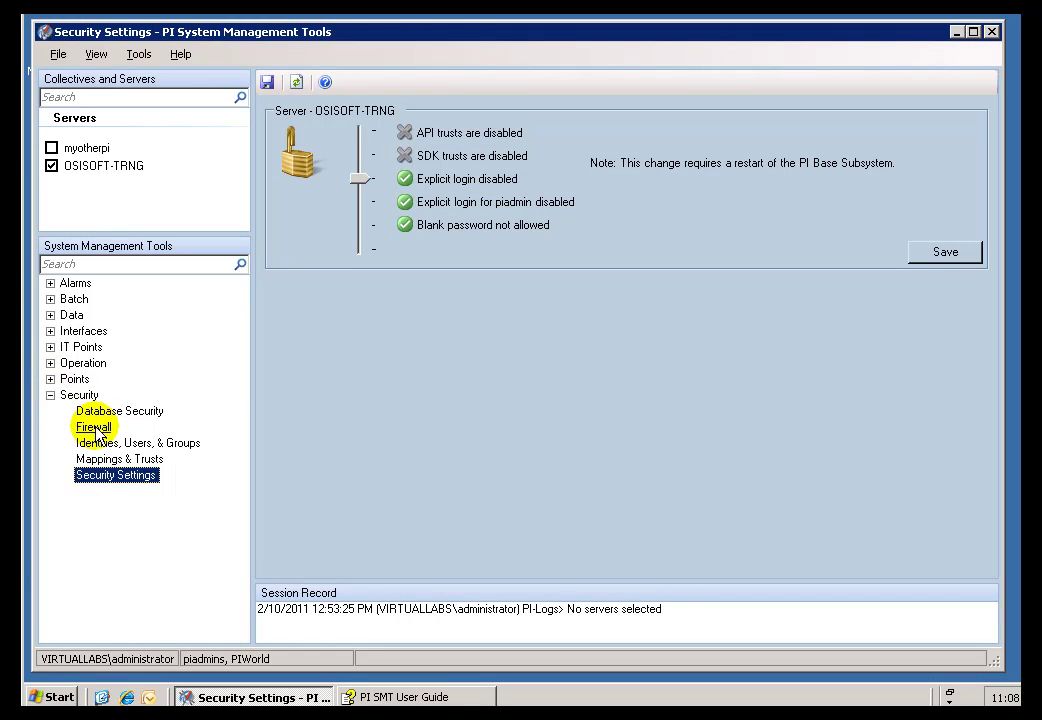
Open Mappings & Trusts and review !Proxy_127!, BufferingTrust and both PI OPC Interface Node trusts
left_click(110, 459)
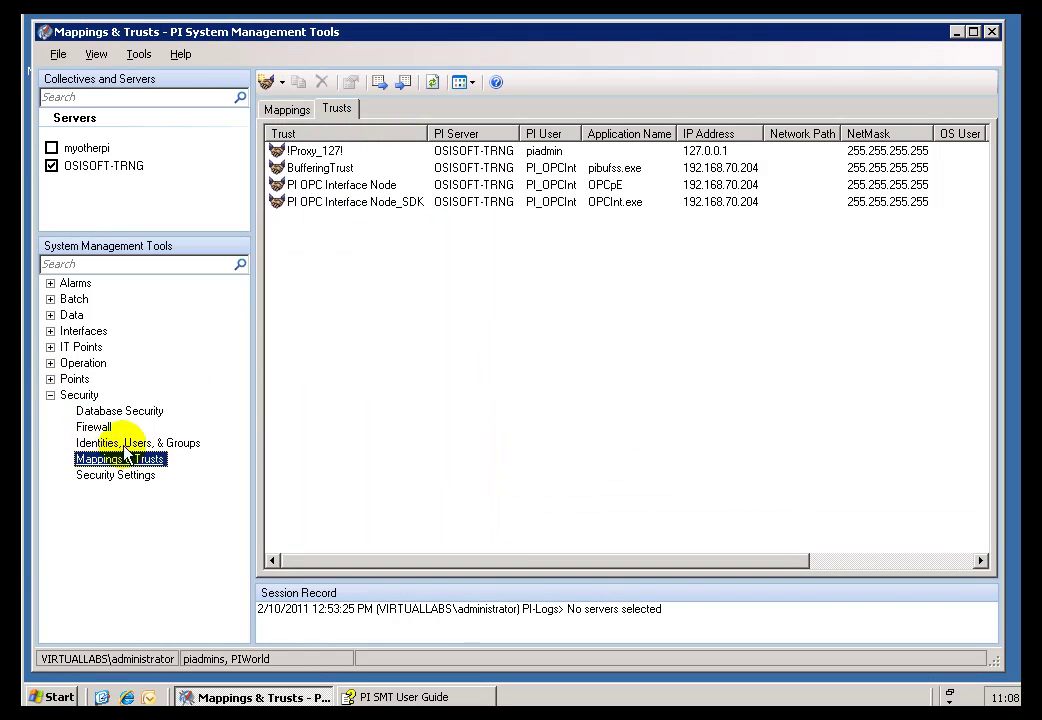
left_click(278, 150)
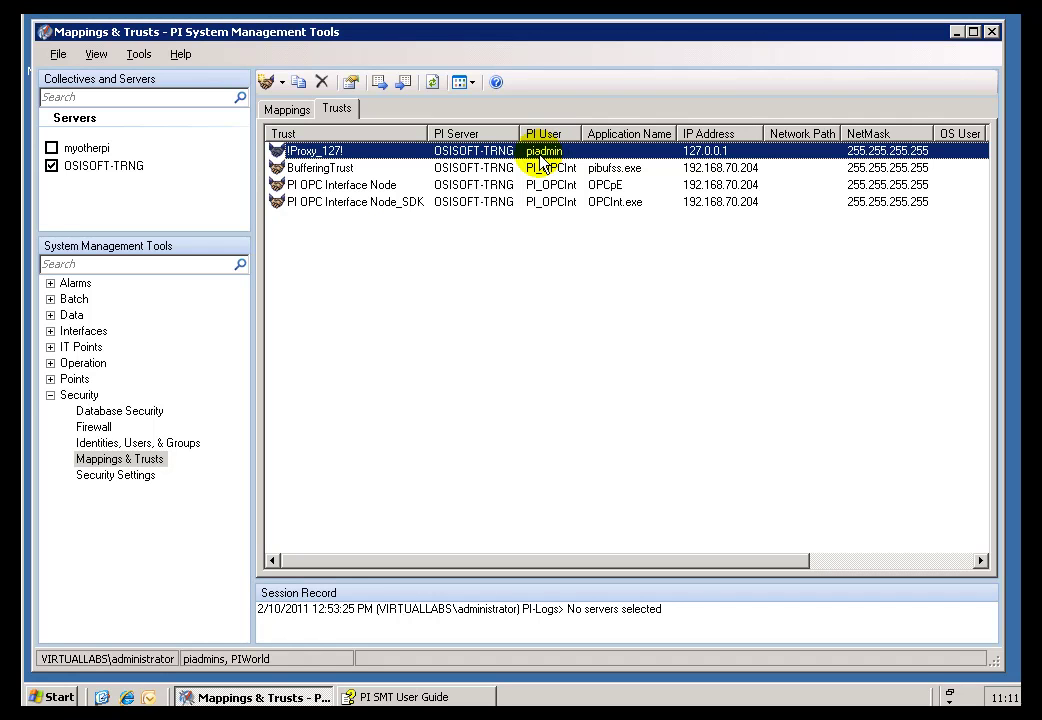
left_click(306, 170)
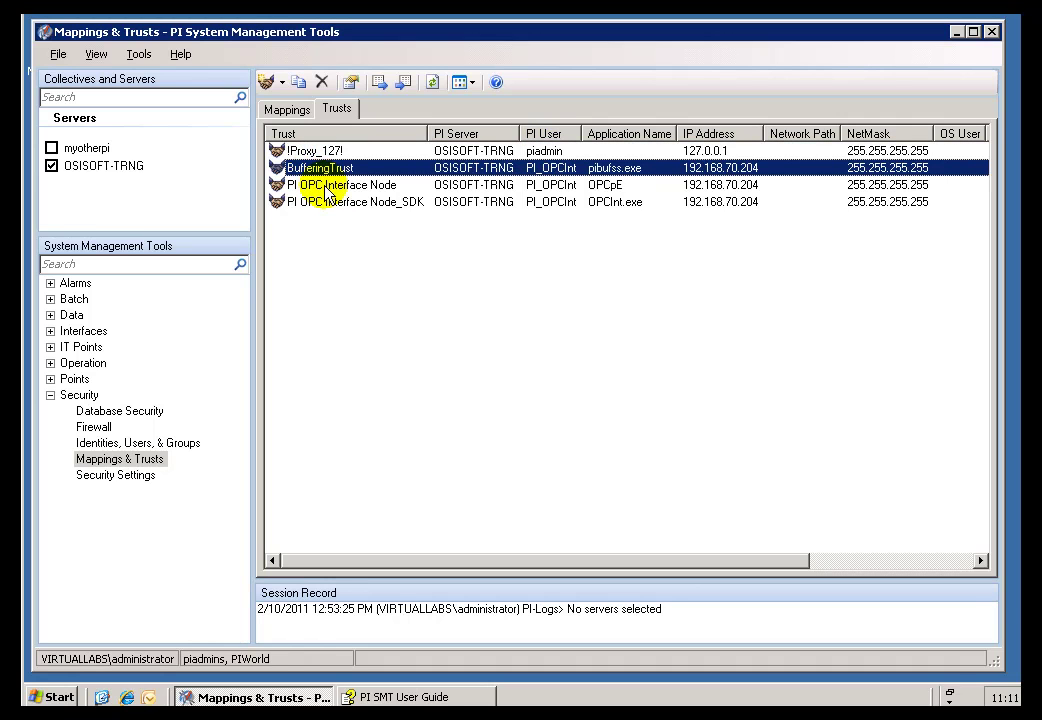
left_click(305, 189)
left_click(316, 206)
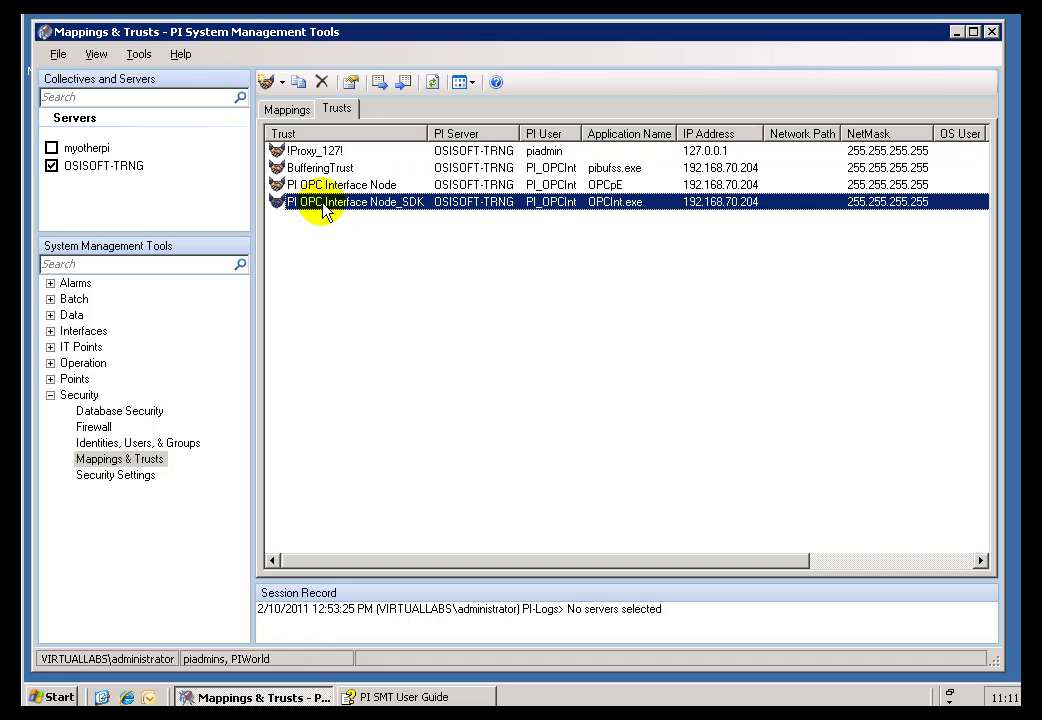
left_click(333, 187)
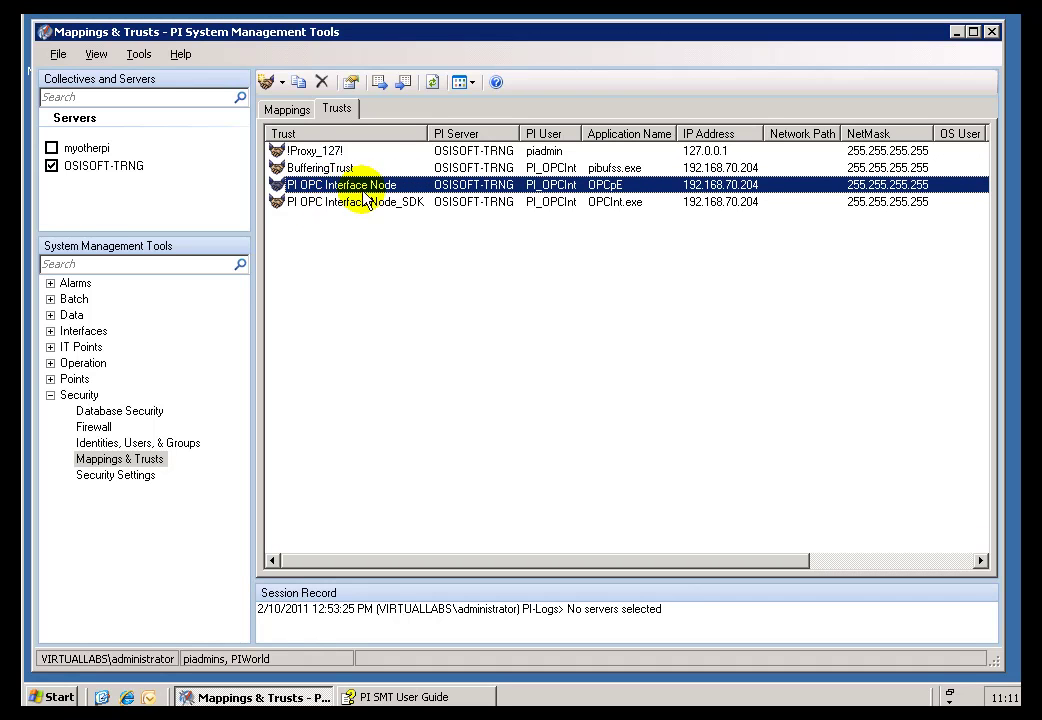
left_click(325, 205)
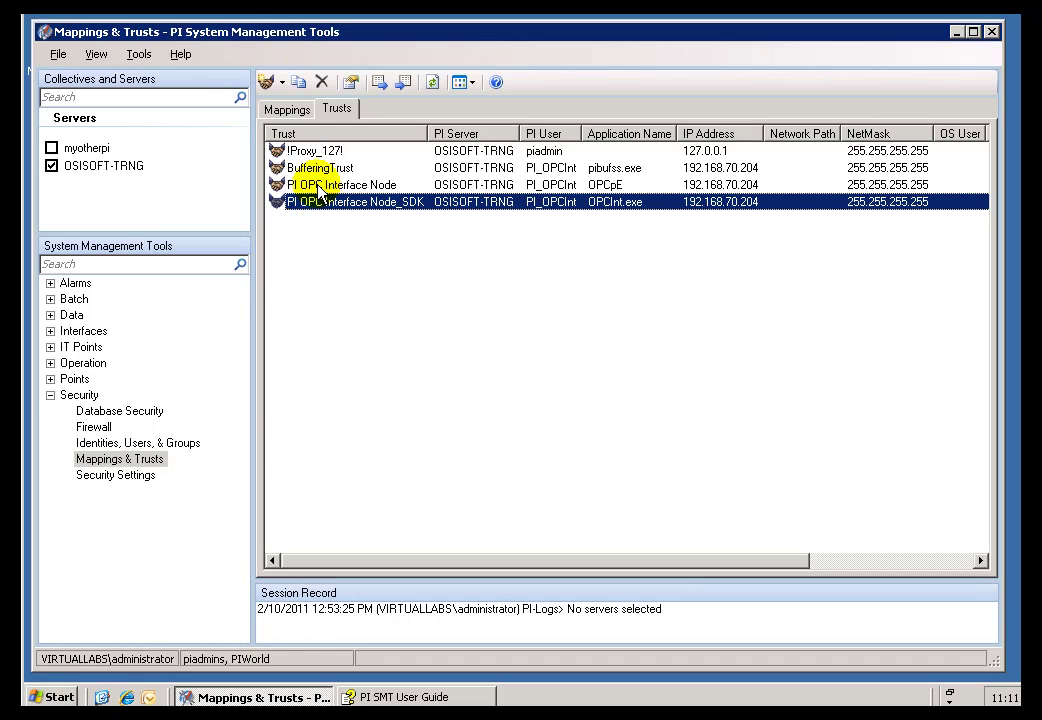
Open the PI OPC Interface Node trust's properties and move the dialog aside
right_click(318, 187)
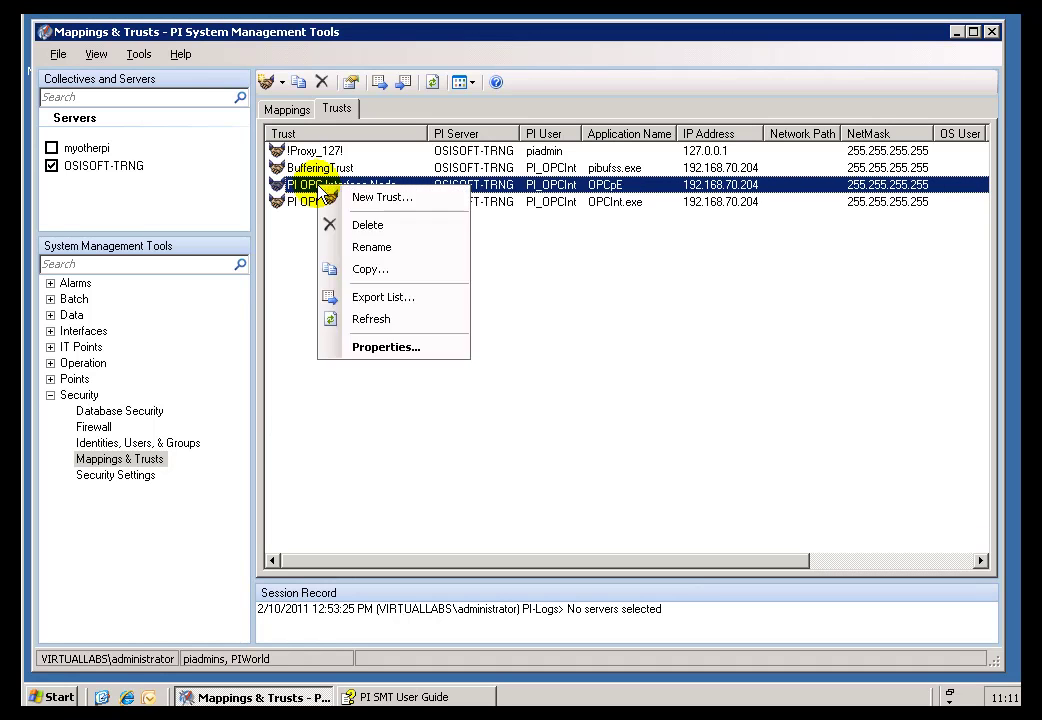
left_click(381, 350)
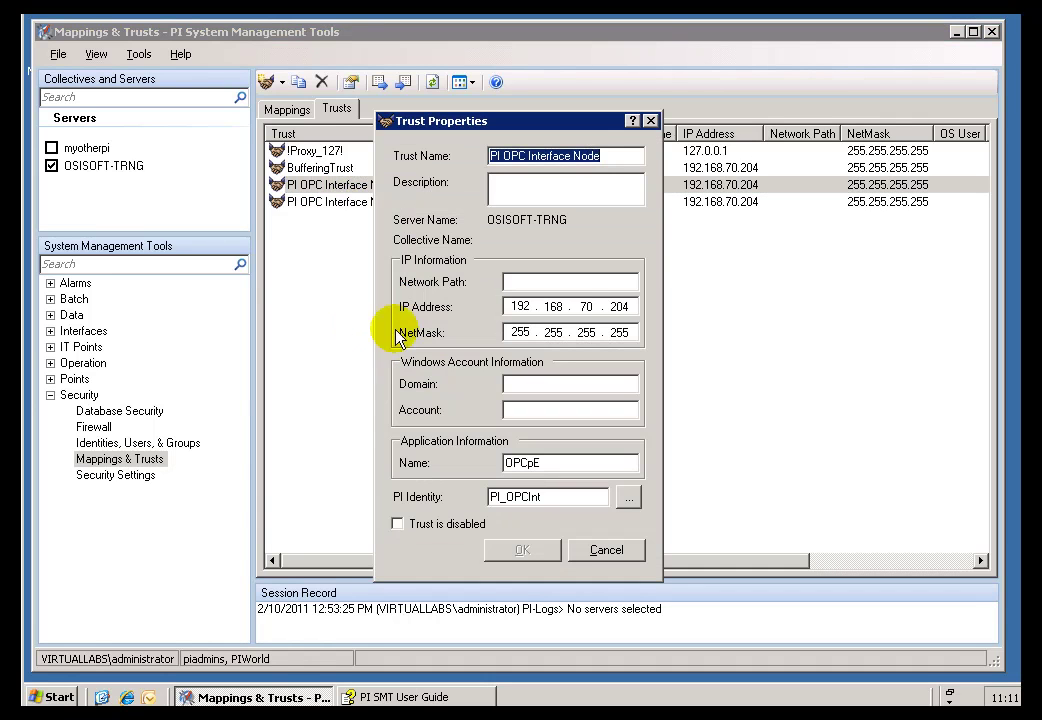
left_click_drag(432, 135, 125, 101)
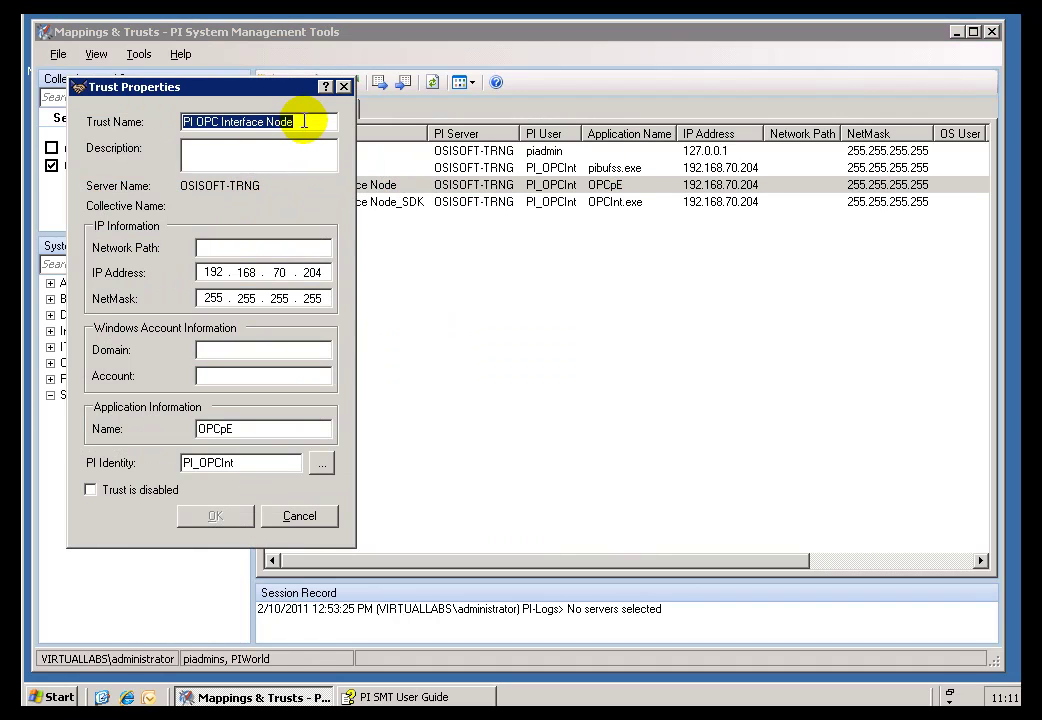
left_click(325, 122)
Highlight the trust's application name, OPCpE
double_click(245, 432)
left_click(248, 431)
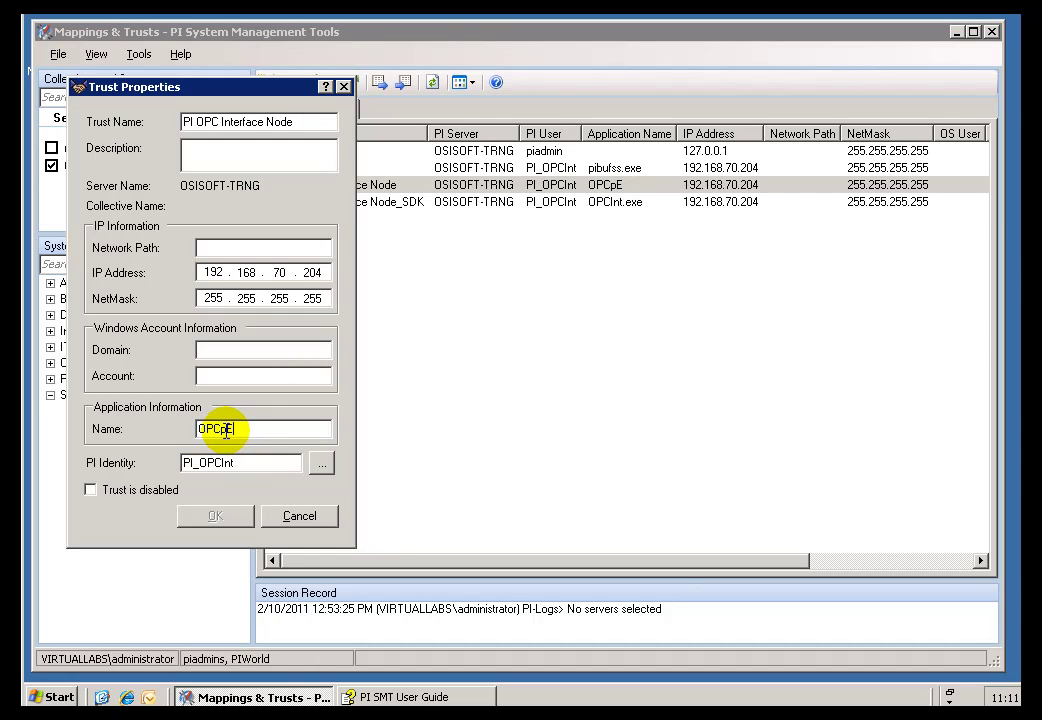
left_click_drag(236, 431, 195, 431)
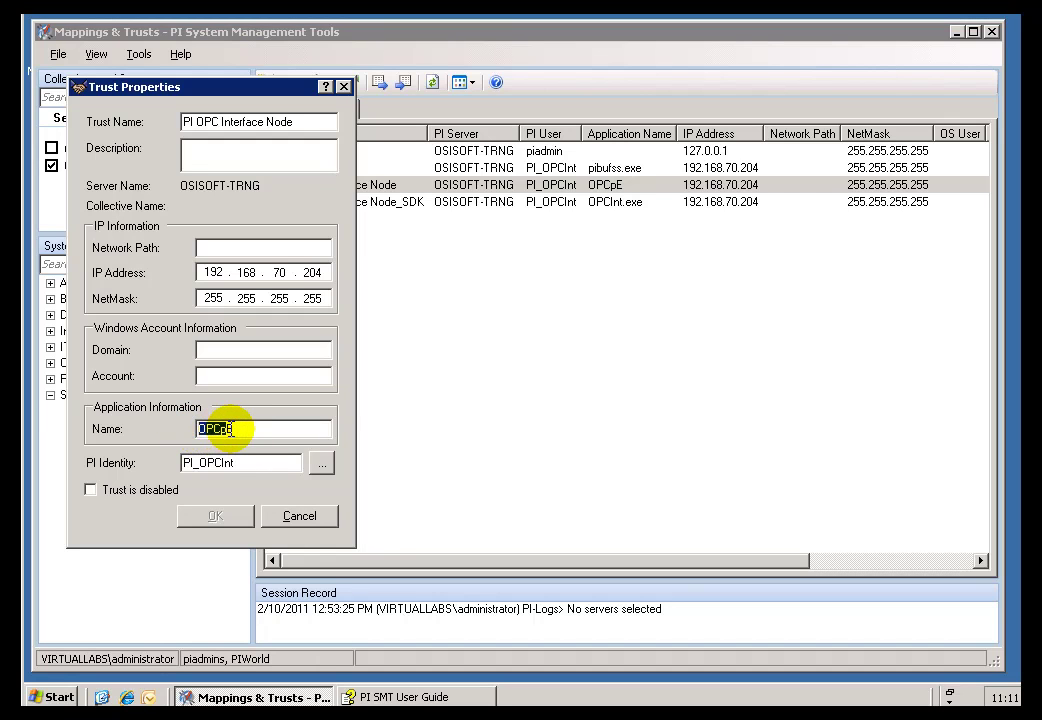
left_click(230, 430)
left_click_drag(224, 429, 244, 429)
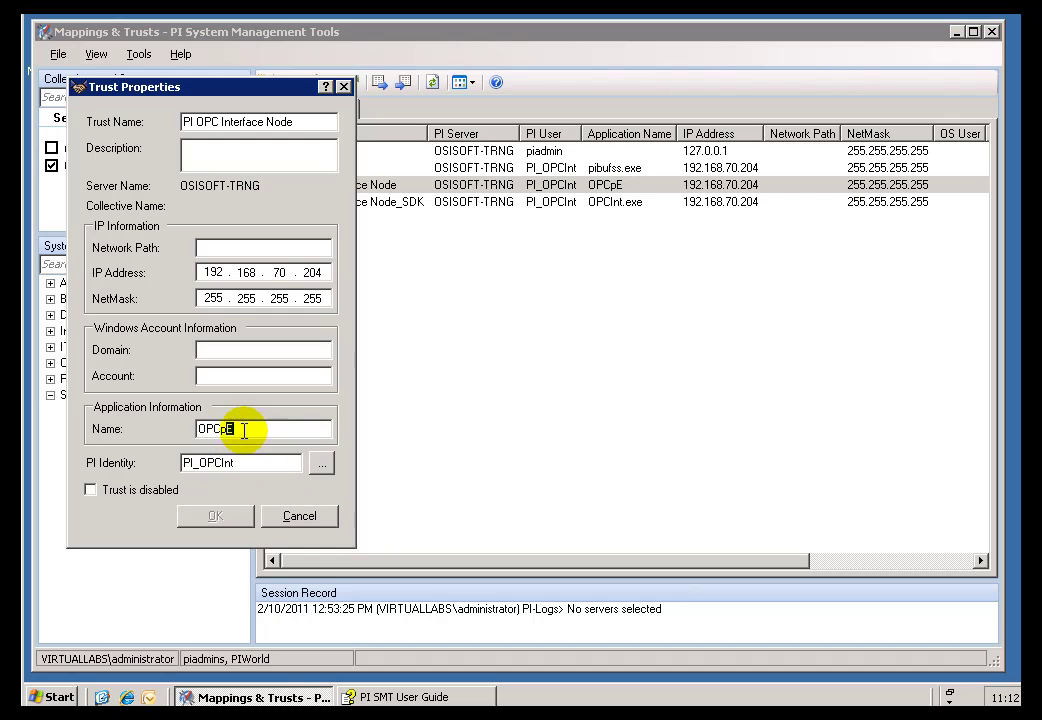
left_click(245, 430)
left_click_drag(246, 429, 182, 432)
Highlight the octets of the trust's IP address, including 192, 168 and 204
left_click(204, 272)
double_click(206, 272)
left_click(252, 276)
double_click(250, 273)
double_click(310, 273)
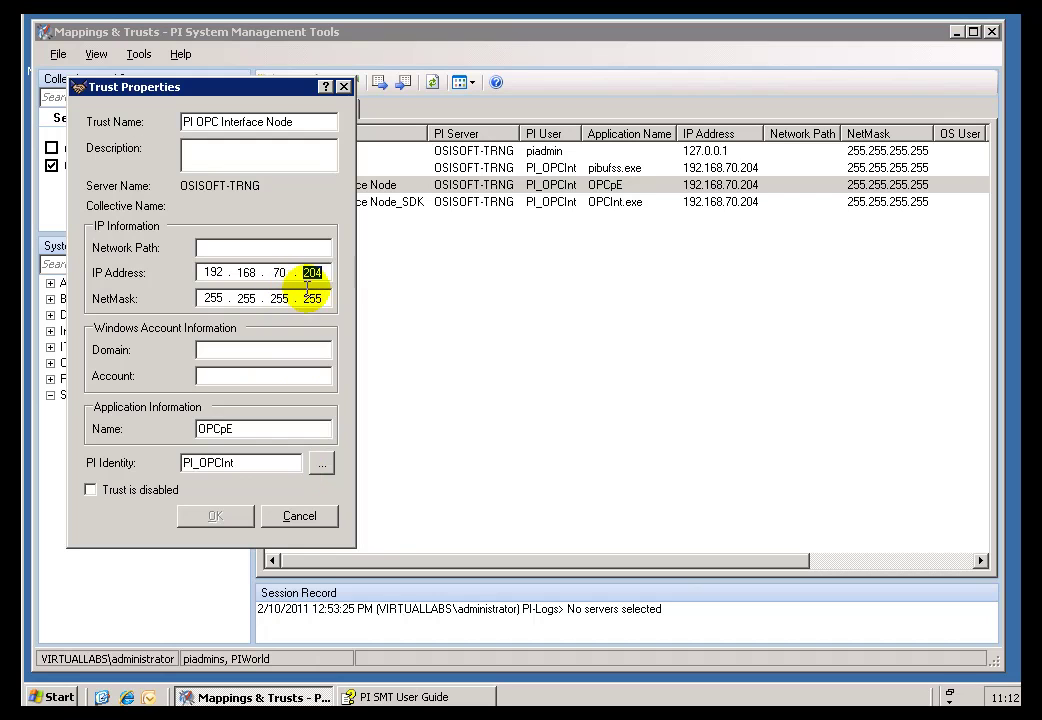
double_click(278, 273)
double_click(246, 272)
double_click(214, 272)
double_click(312, 272)
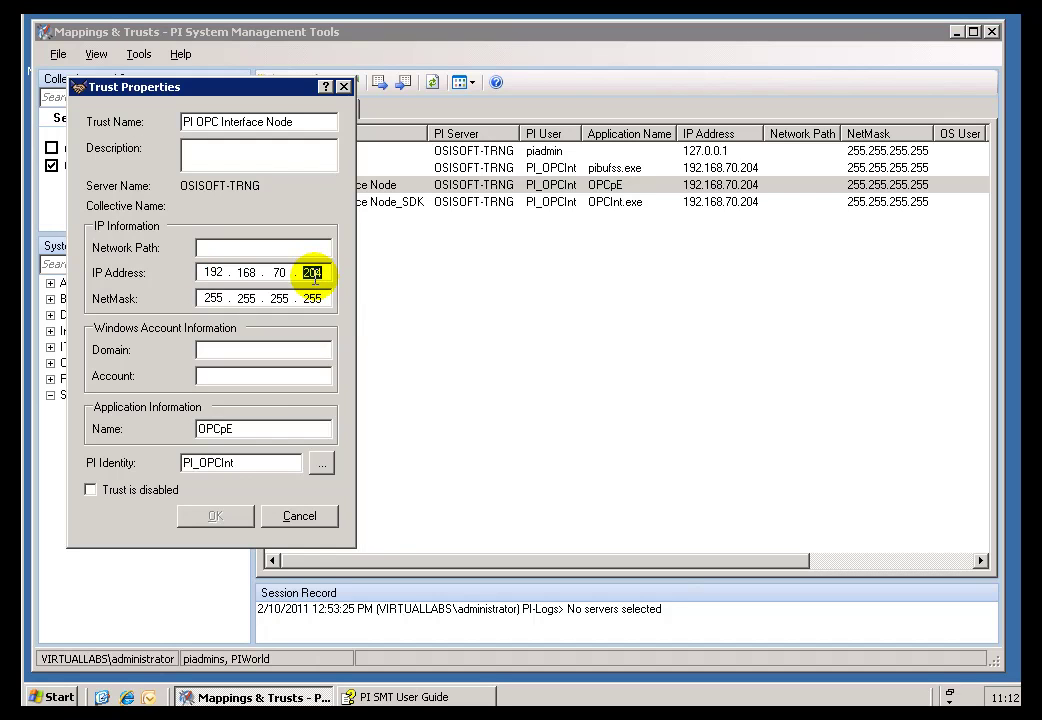
Highlight OPCpE and the PI_OPCInt identity, cancel, and select the Node_SDK trust
left_click(242, 428)
left_click_drag(246, 426, 195, 435)
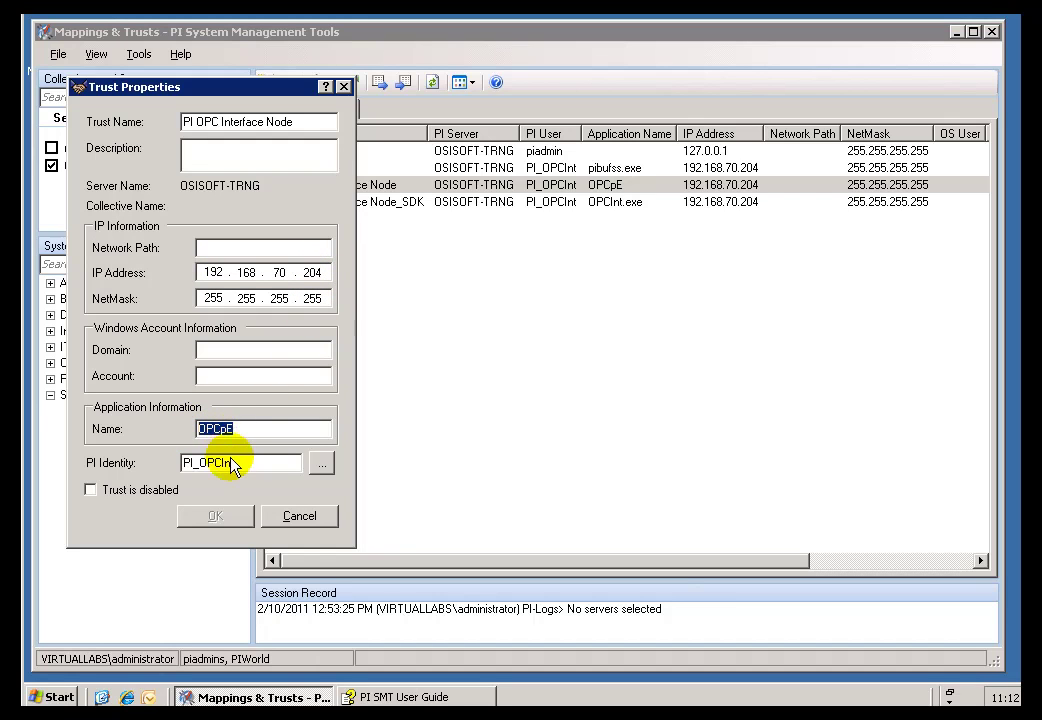
left_click_drag(248, 462, 153, 459)
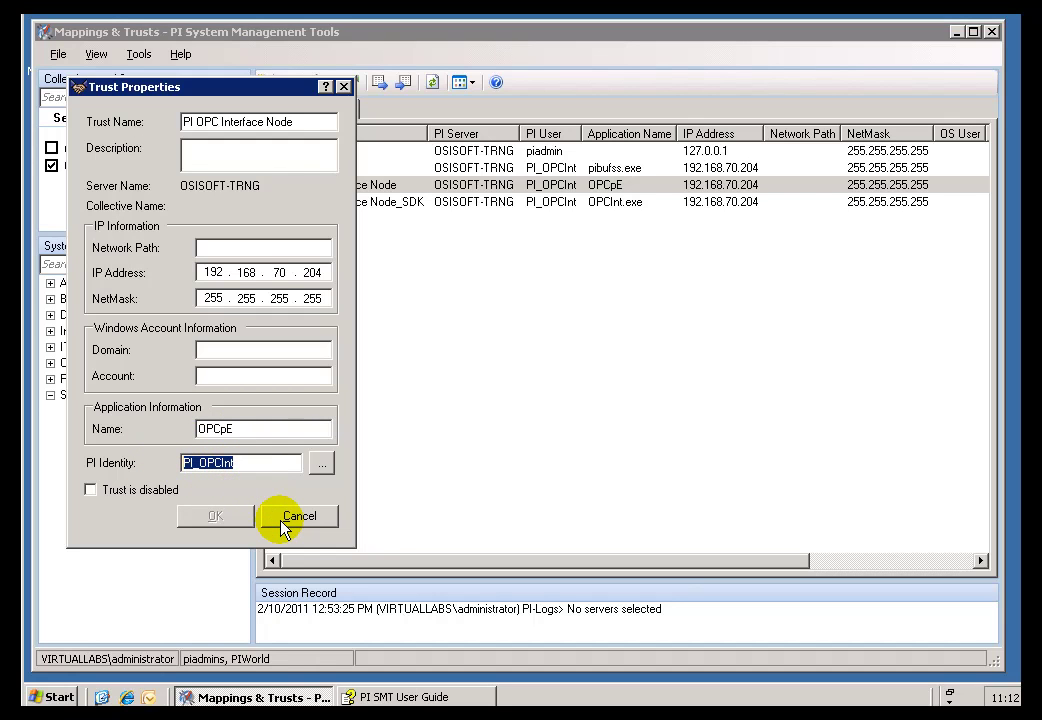
left_click(266, 470)
left_click_drag(246, 468, 165, 468)
left_click_drag(298, 125, 160, 125)
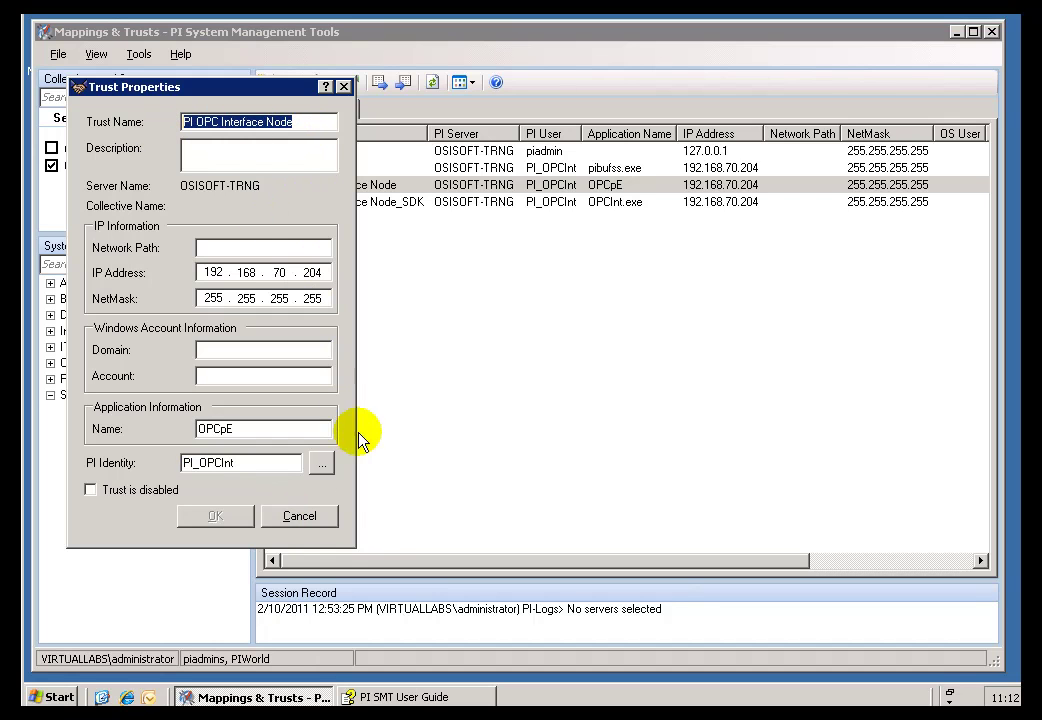
left_click(295, 520)
left_click(299, 205)
right_click(298, 210)
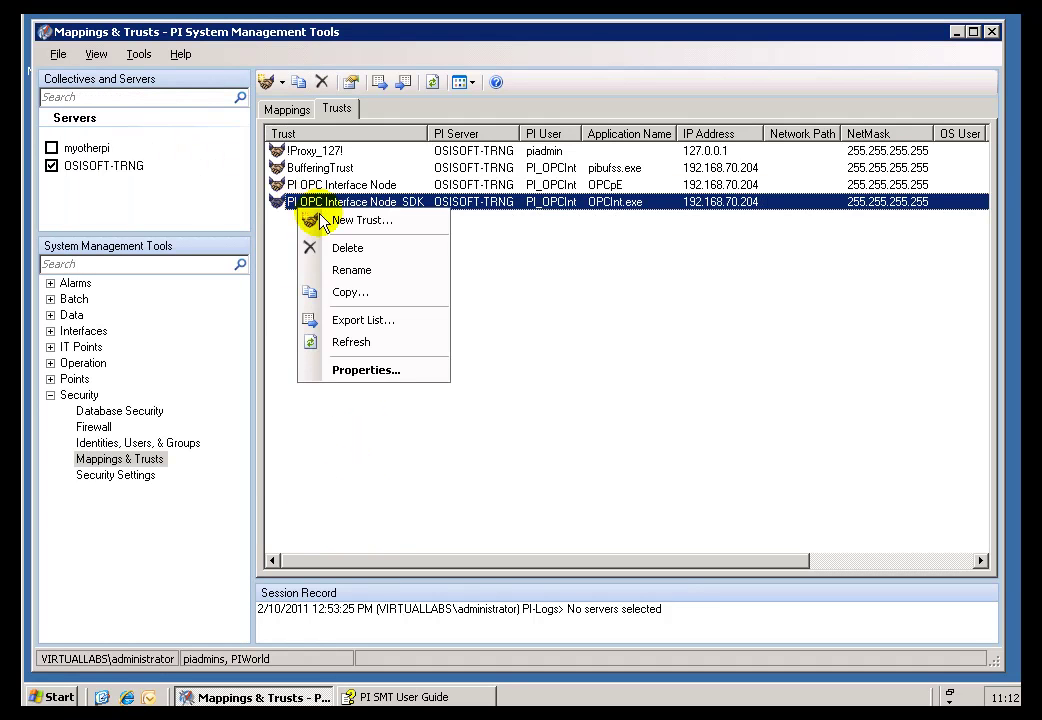
left_click(368, 376)
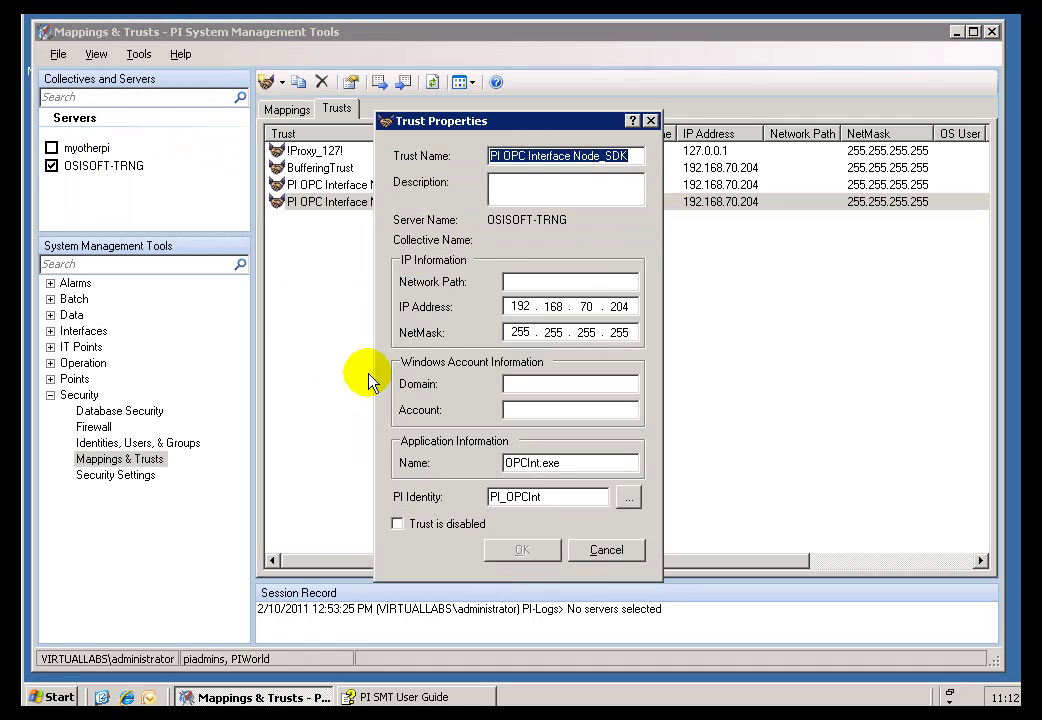
double_click(516, 307)
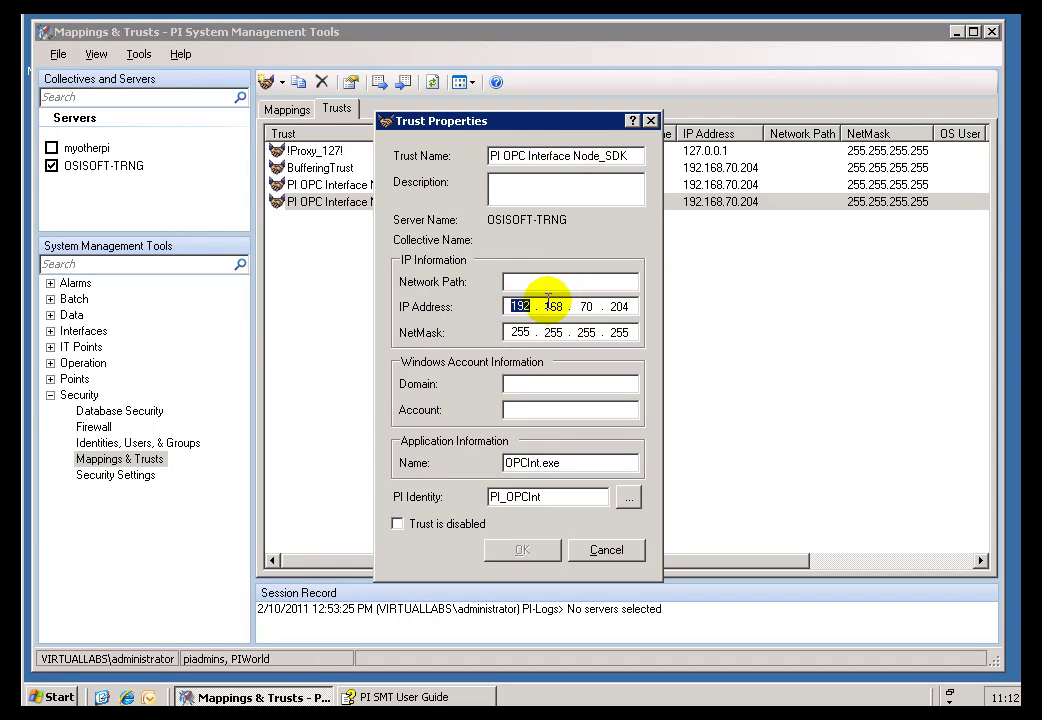
double_click(587, 307)
double_click(620, 307)
left_click_drag(566, 463, 481, 463)
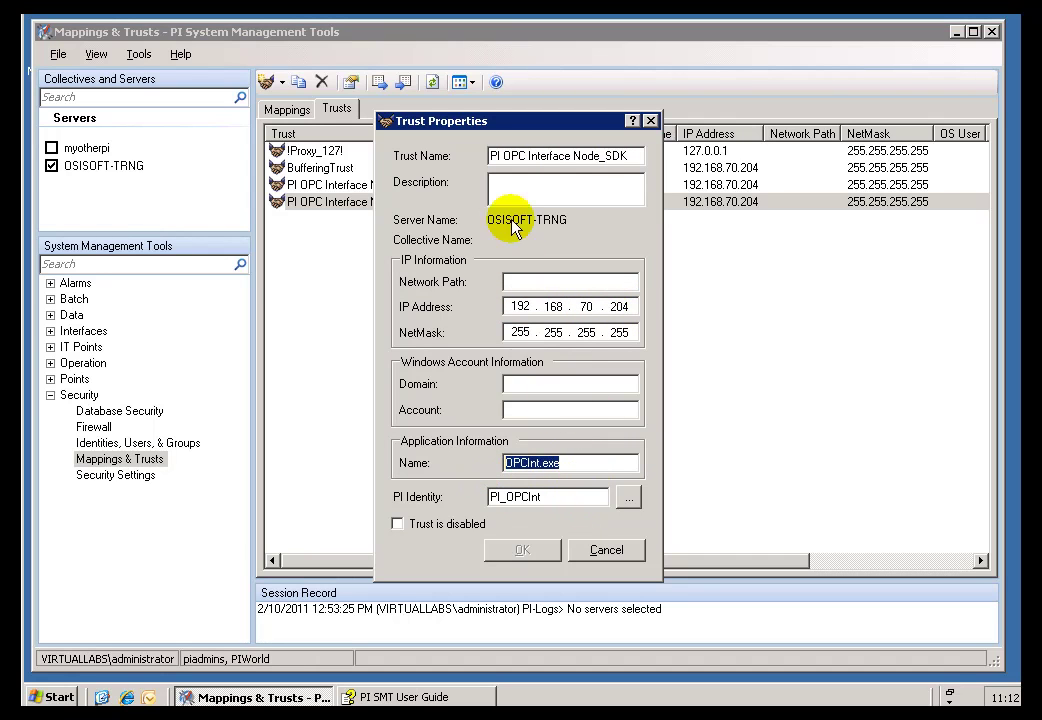
left_click_drag(519, 118, 303, 111)
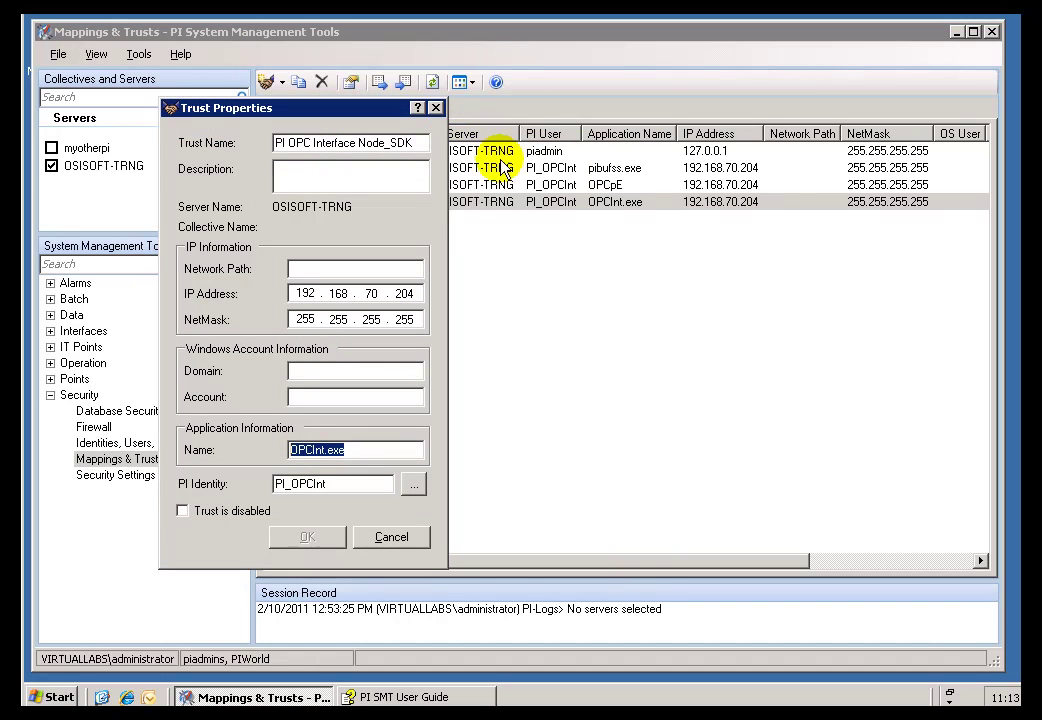
left_click(363, 452)
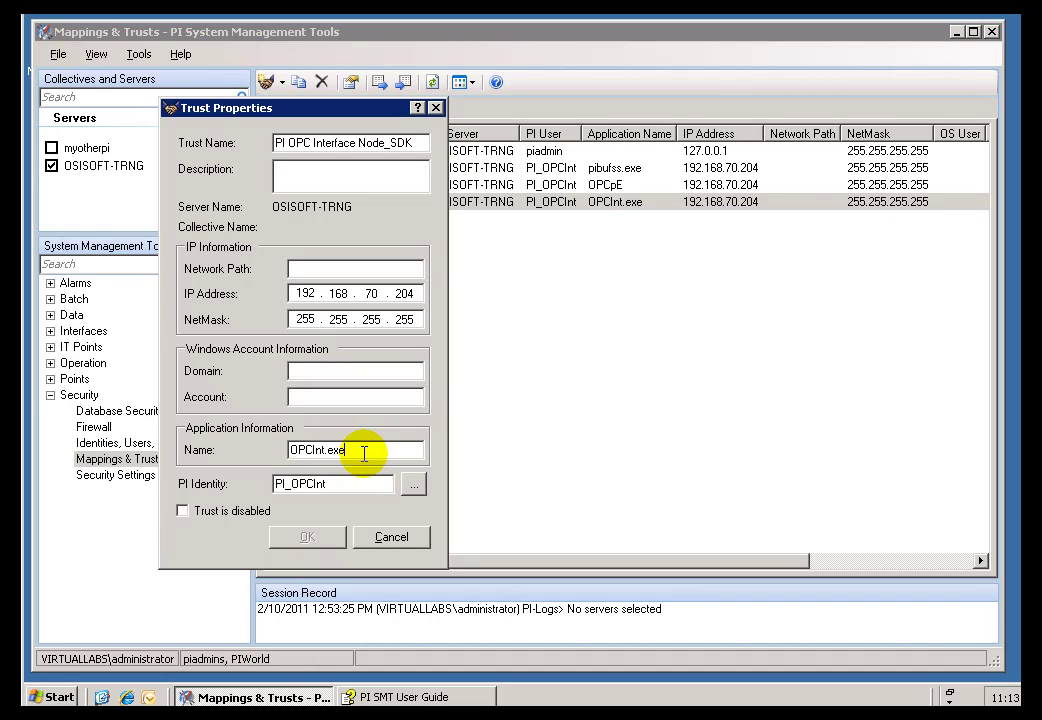
left_click_drag(365, 450, 236, 453)
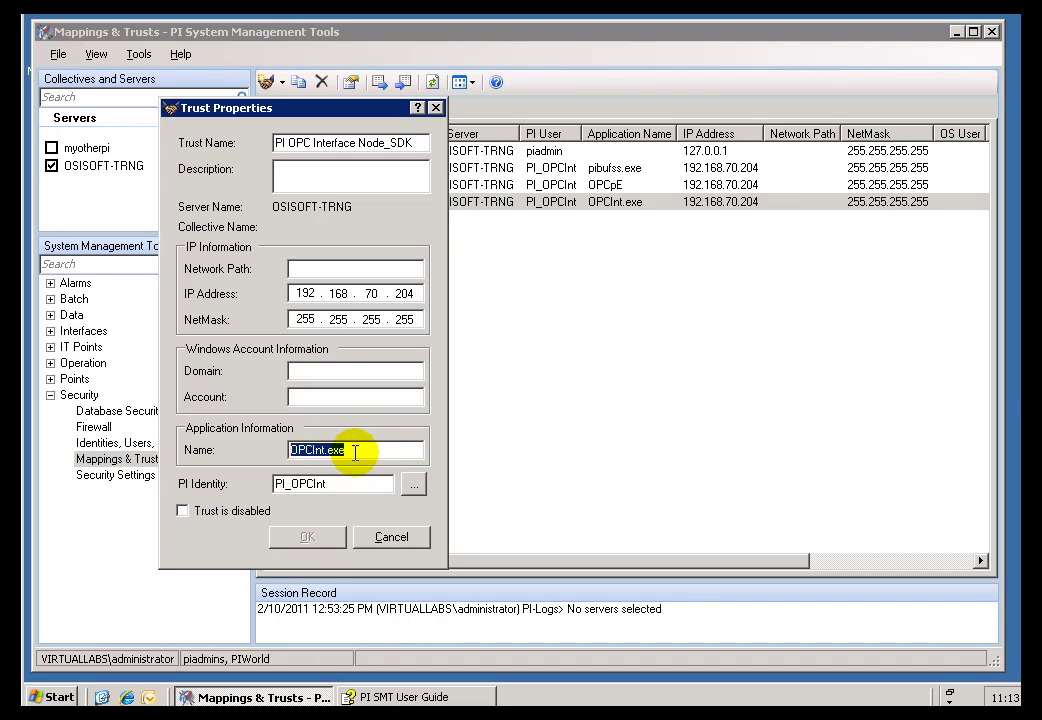
left_click_drag(360, 449, 274, 454)
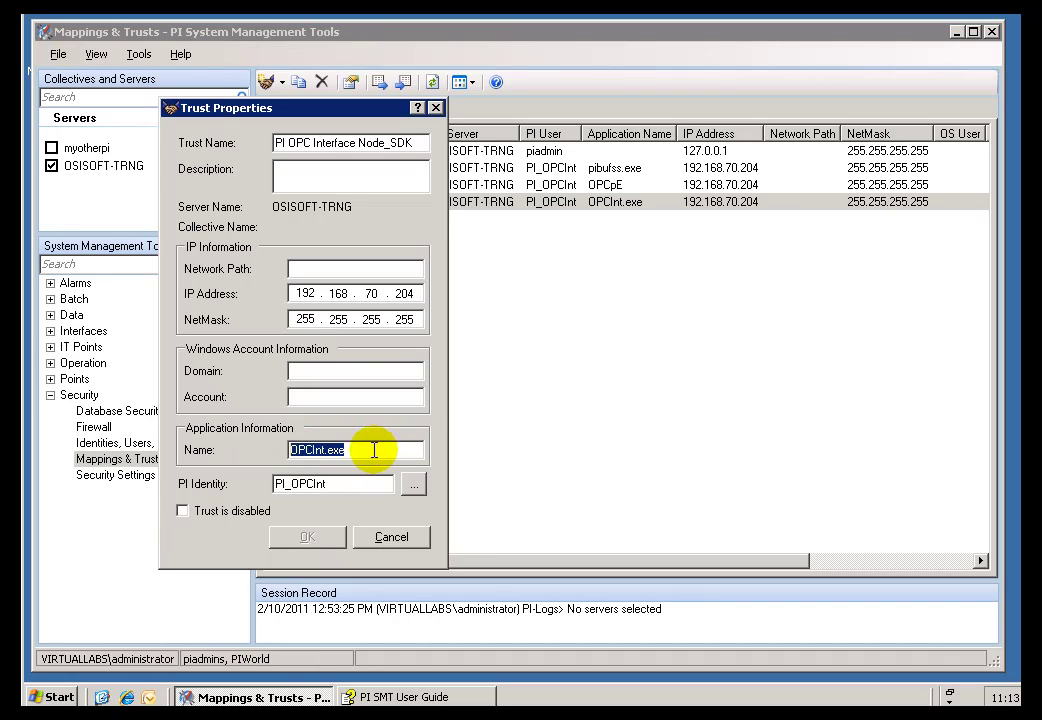
left_click_drag(342, 449, 260, 451)
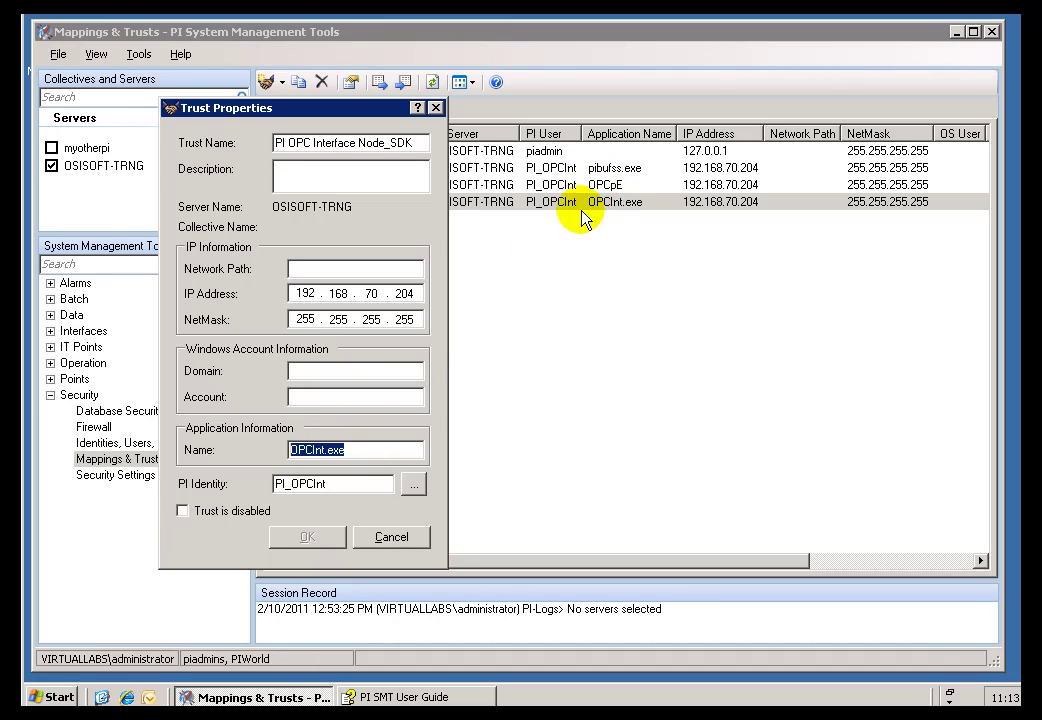
left_click(393, 541)
double_click(598, 186)
double_click(508, 462)
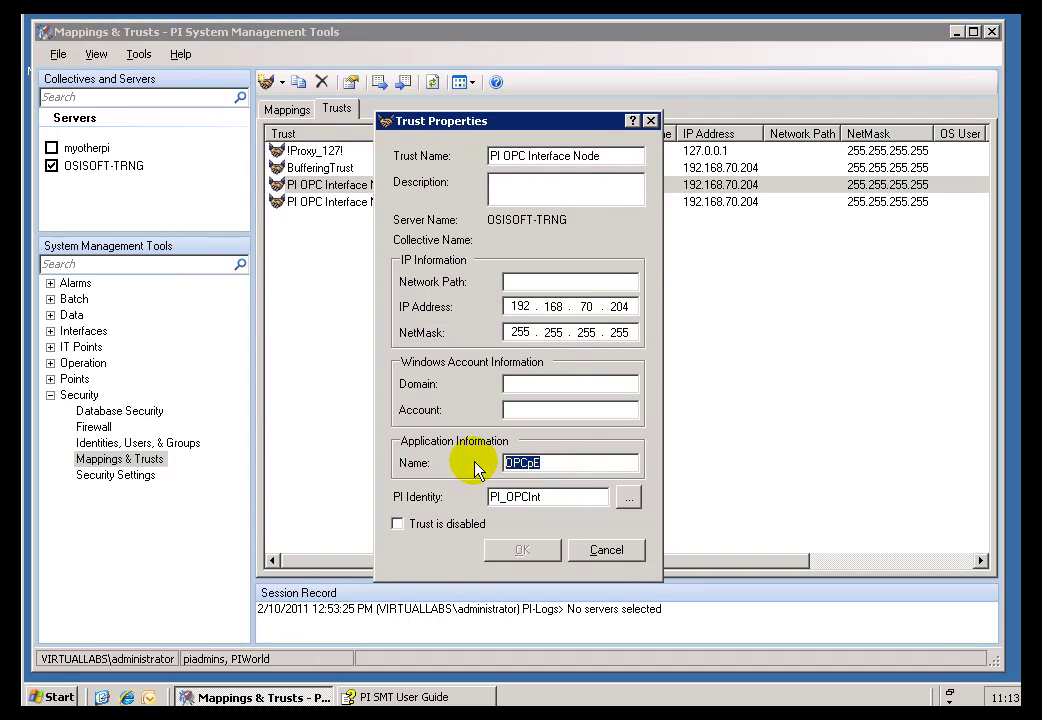
left_click(604, 550)
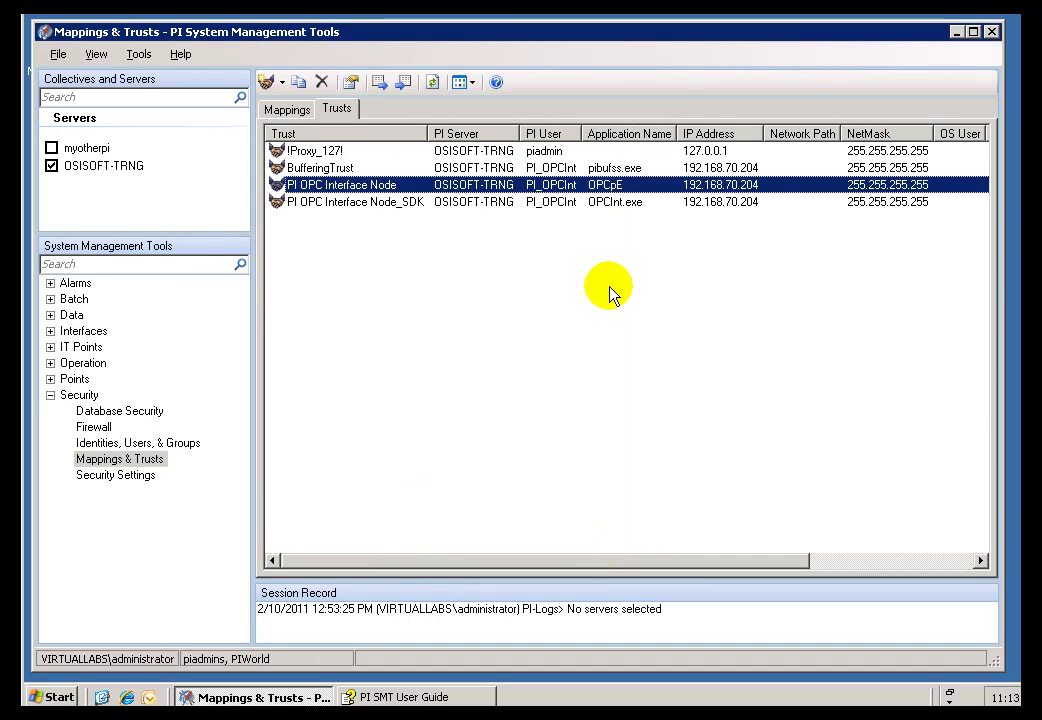
left_click(580, 203)
left_click(360, 187)
left_click(360, 204)
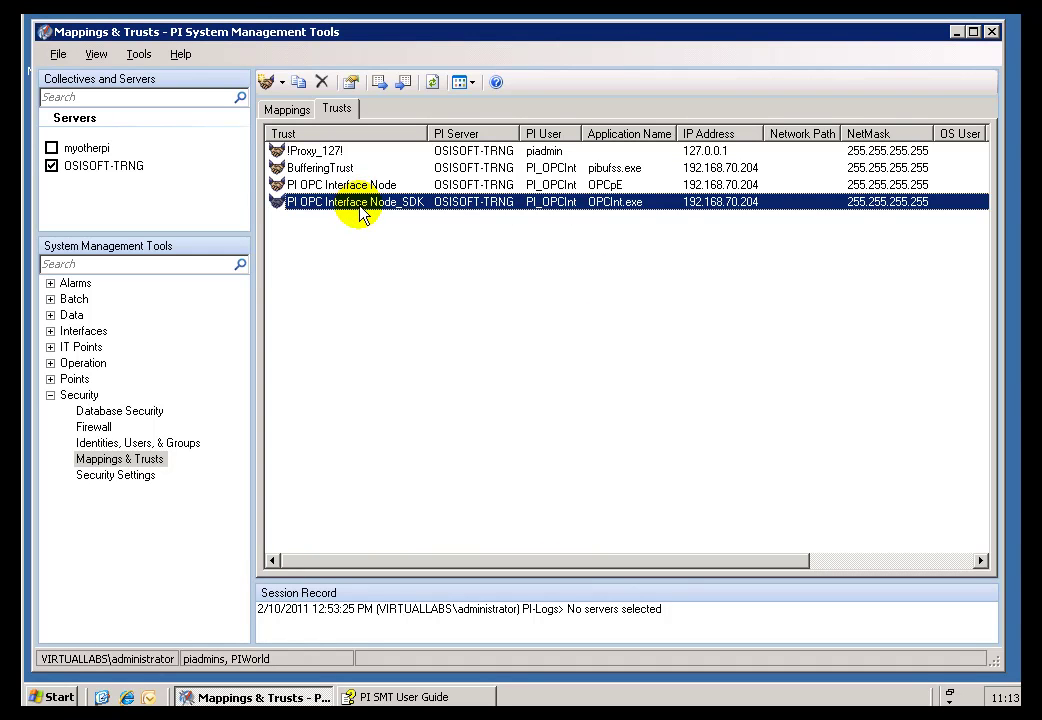
left_click(319, 170)
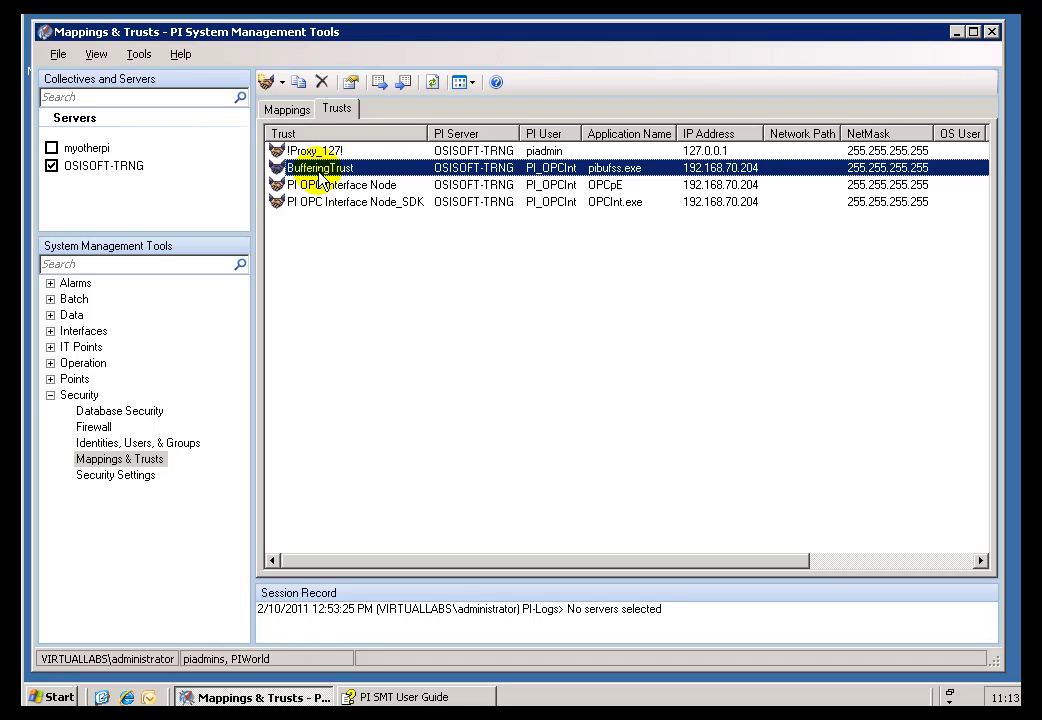
double_click(319, 168)
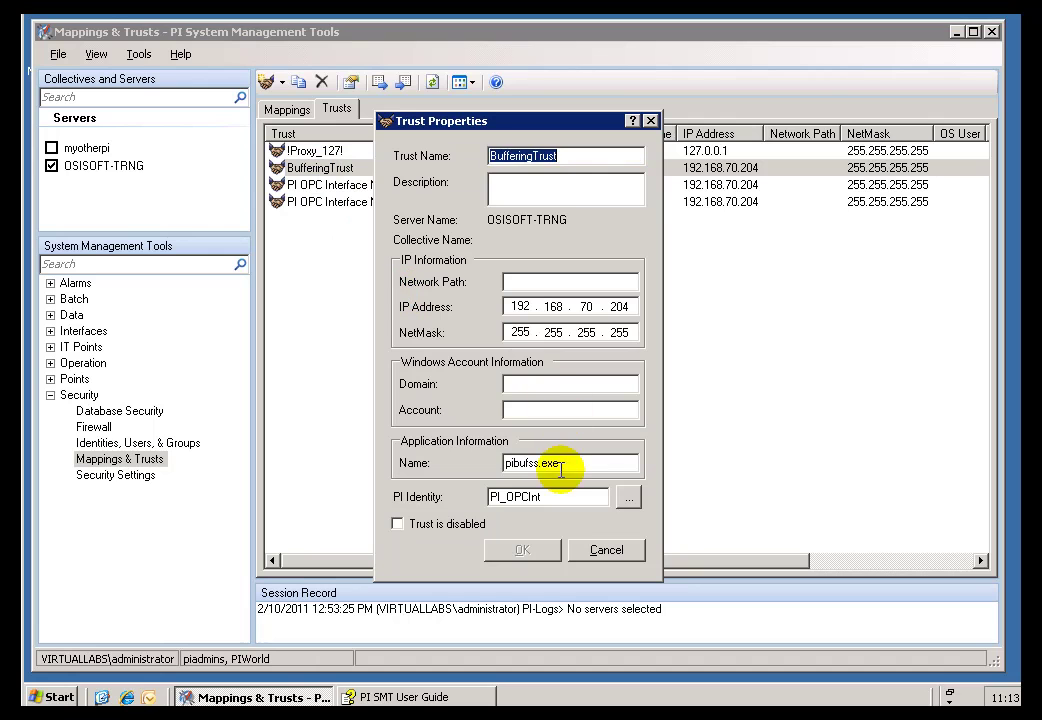
left_click(558, 462)
double_click(530, 462)
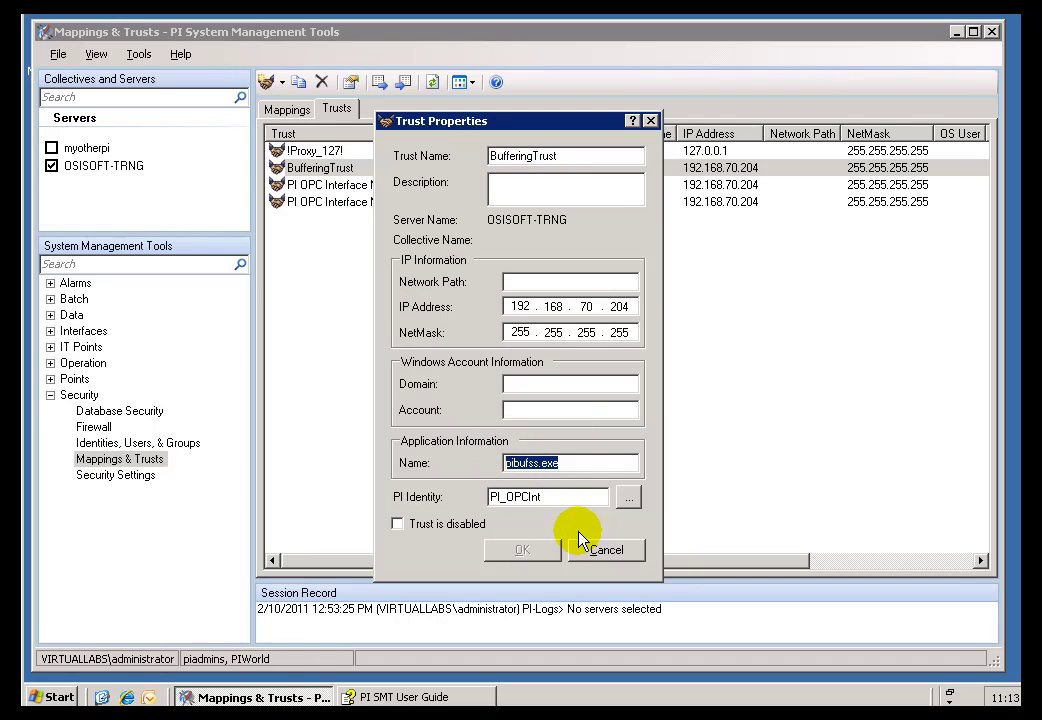
left_click(573, 462)
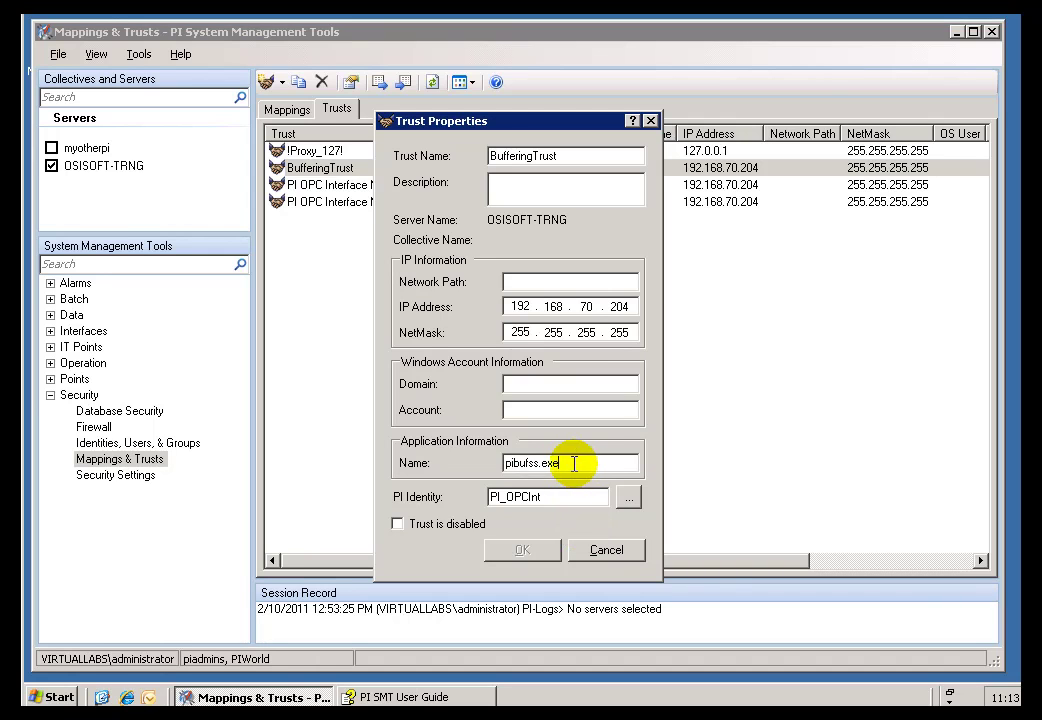
double_click(506, 466)
left_click(575, 463)
left_click_drag(575, 463, 484, 463)
left_click(594, 455)
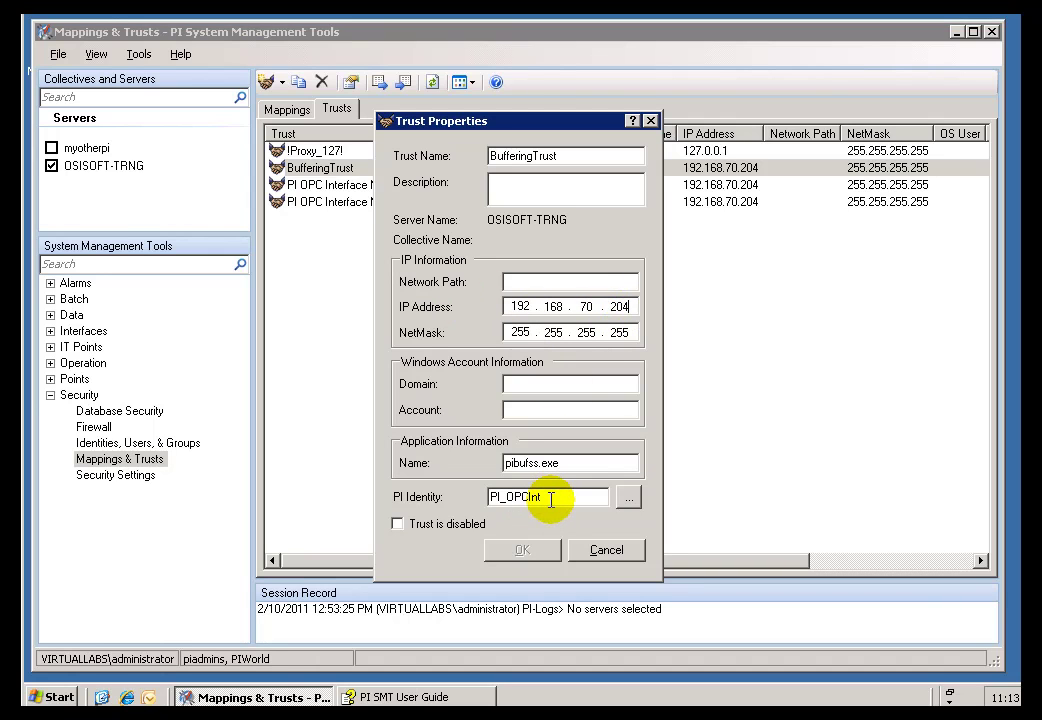
left_click_drag(550, 500, 449, 493)
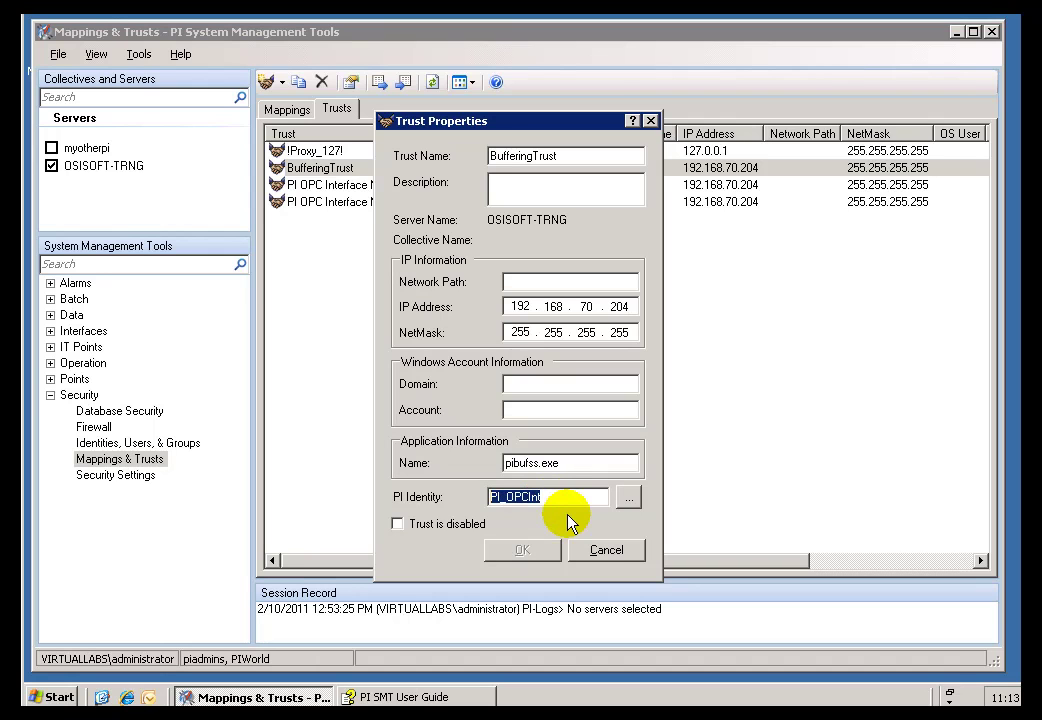
left_click(606, 550)
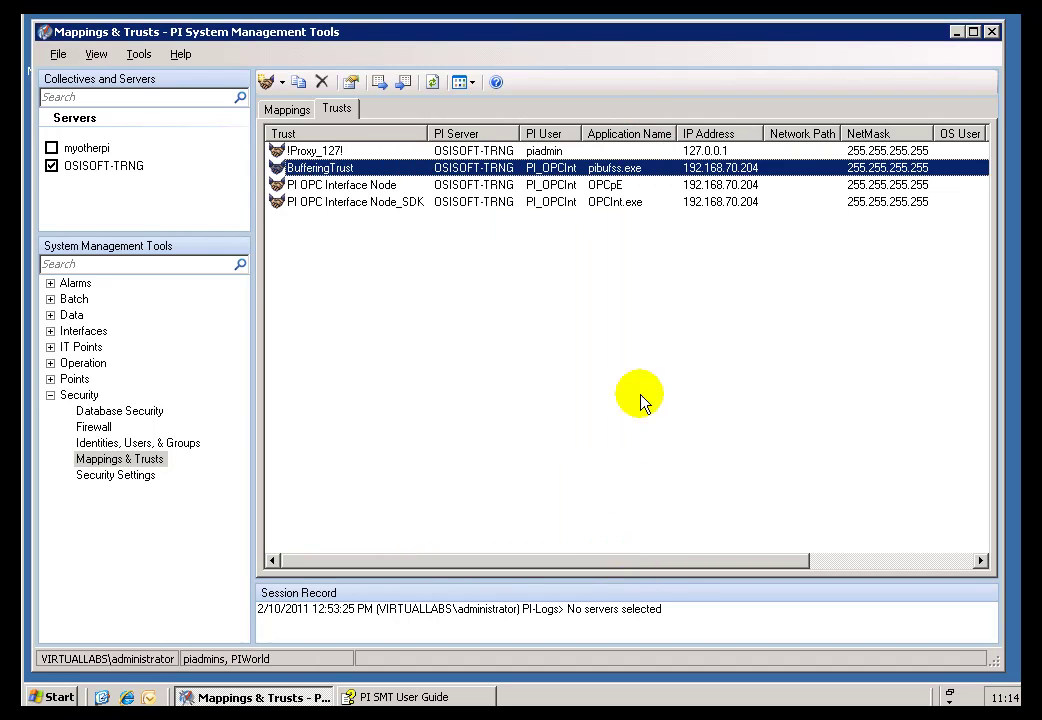
Start a new trust named myBadTrust, keeping PI-API type with no application name
left_click(301, 228)
right_click(300, 226)
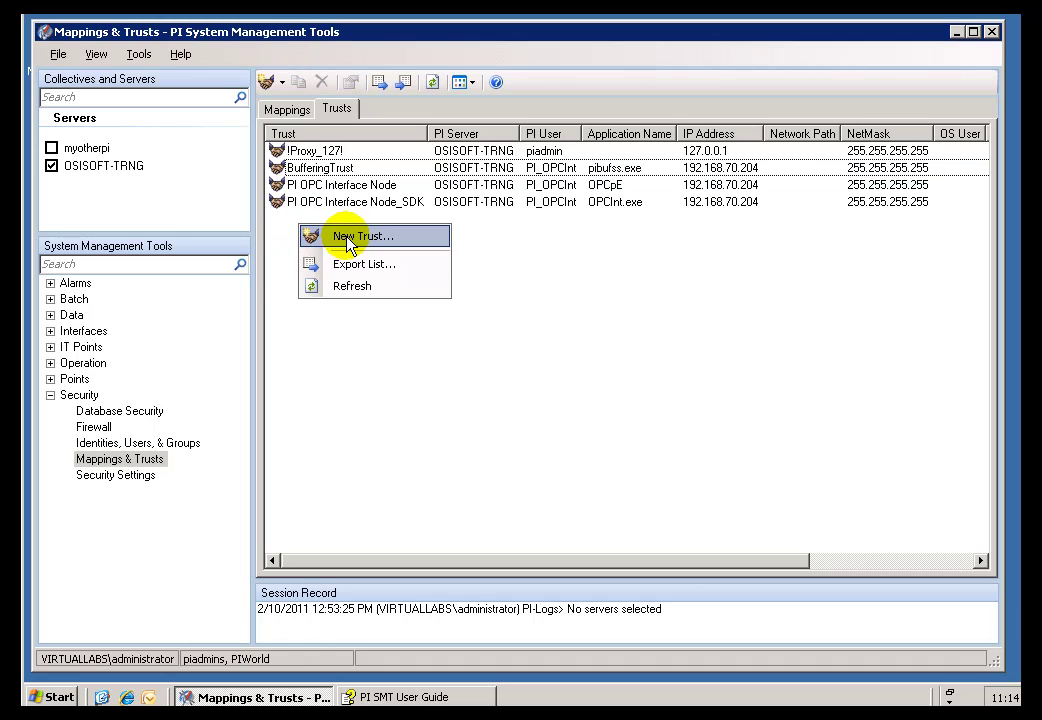
left_click(347, 240)
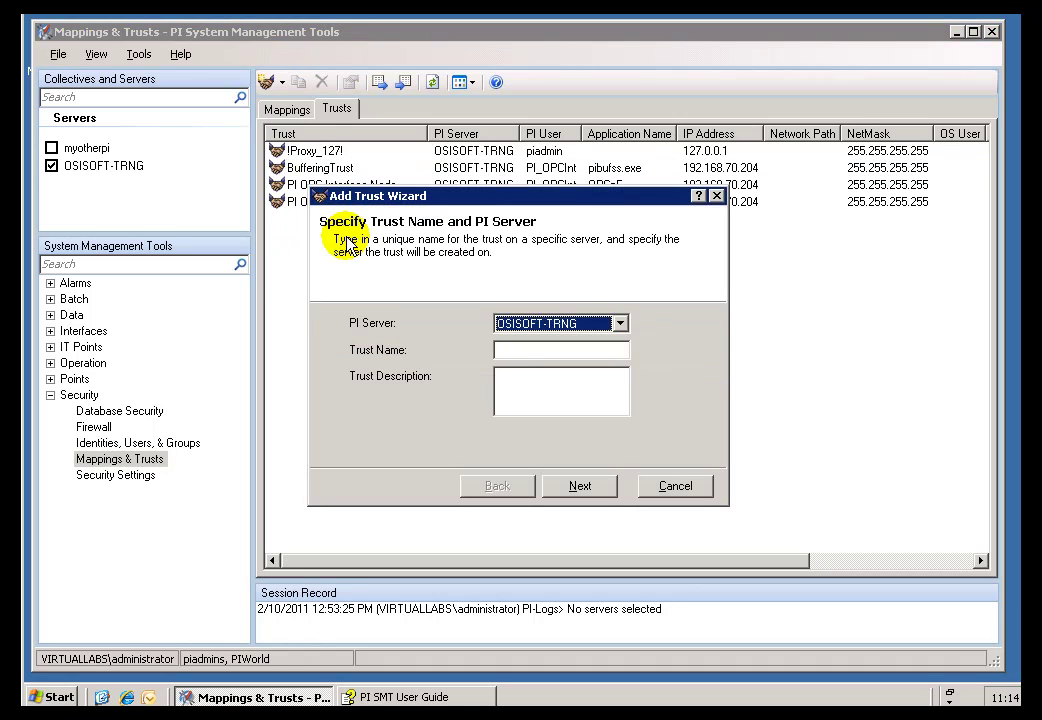
left_click(524, 352)
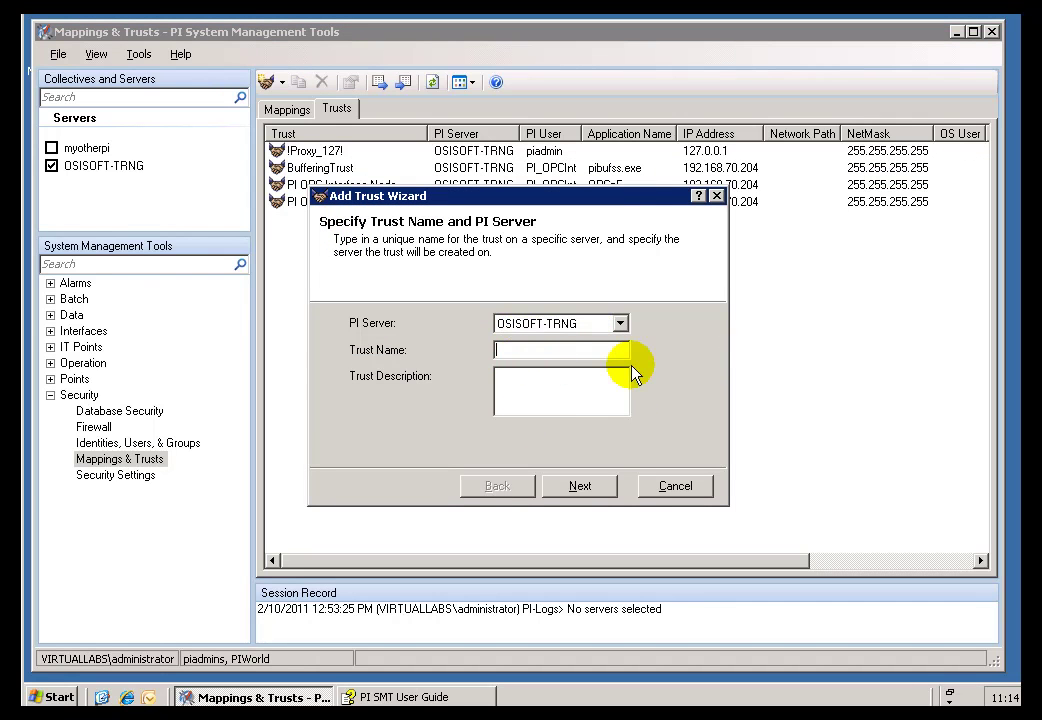
type("my")
type("BadTrust")
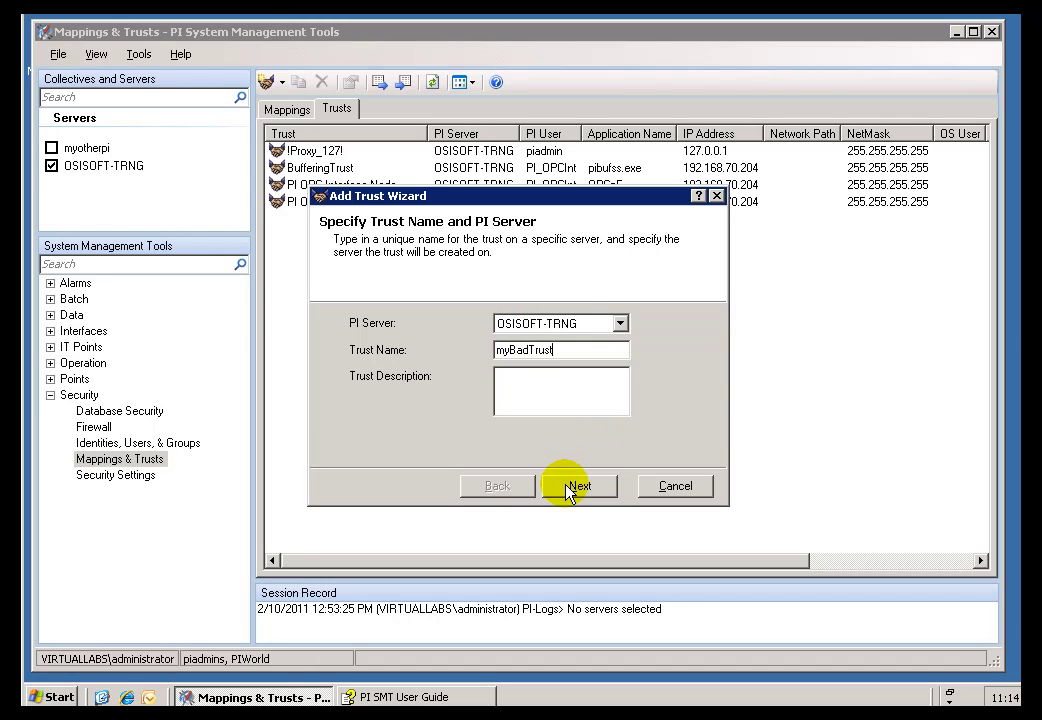
left_click(570, 487)
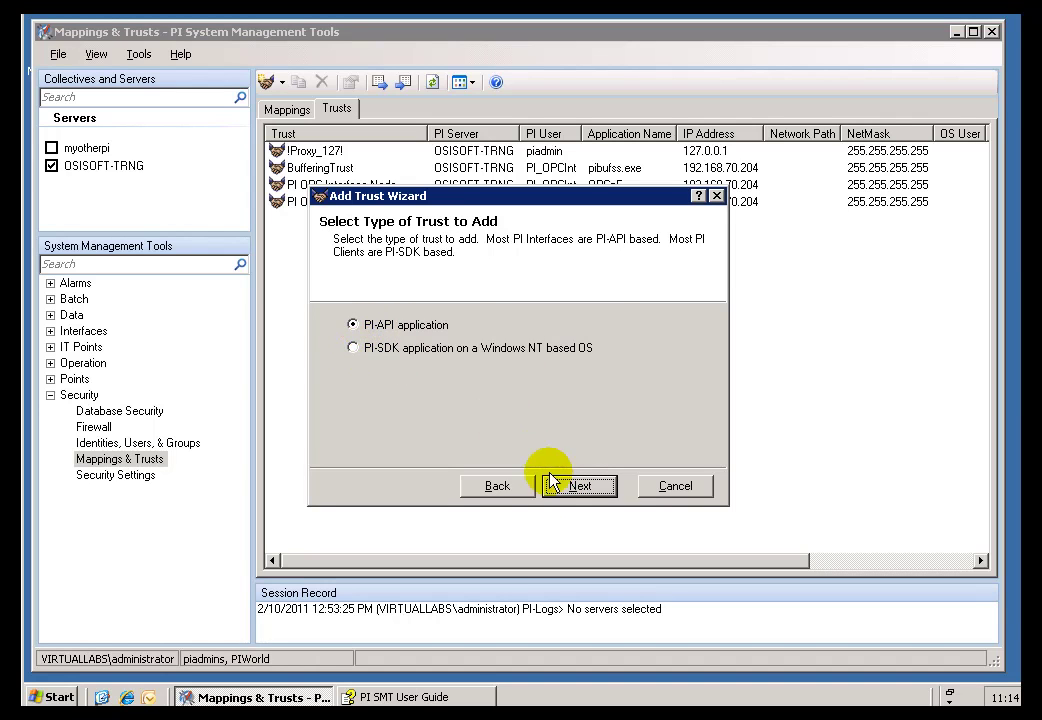
left_click(573, 489)
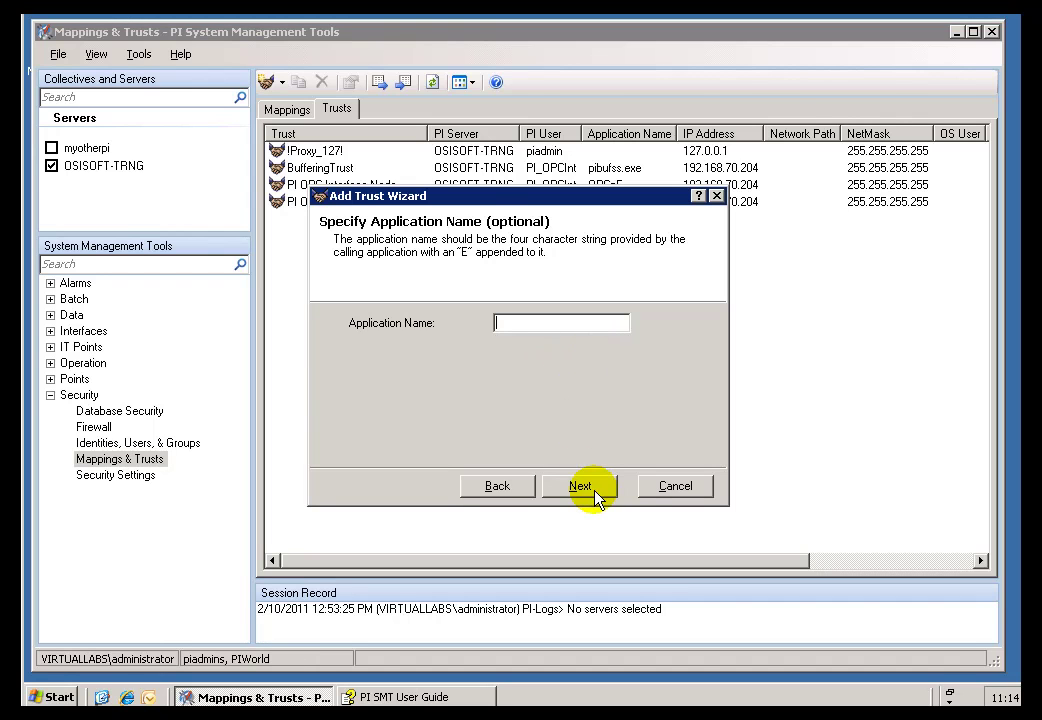
left_click(590, 489)
Enter client IP 192.168.70.204 and netmask 255.255.255.255, leaving network path blank
left_click(546, 324)
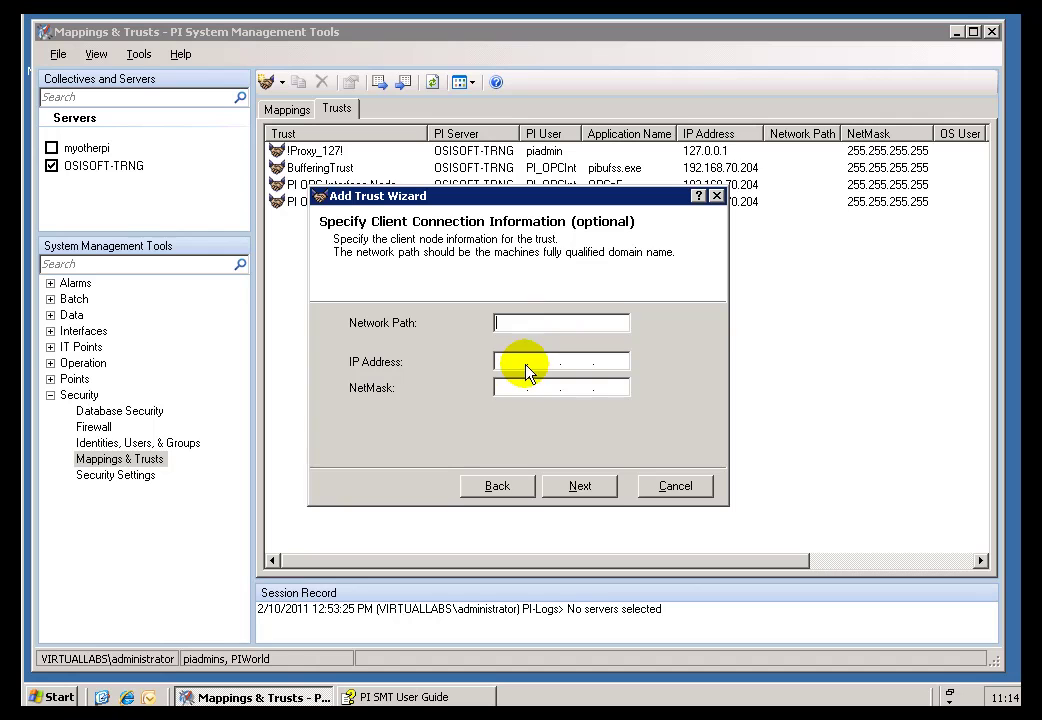
left_click(530, 362)
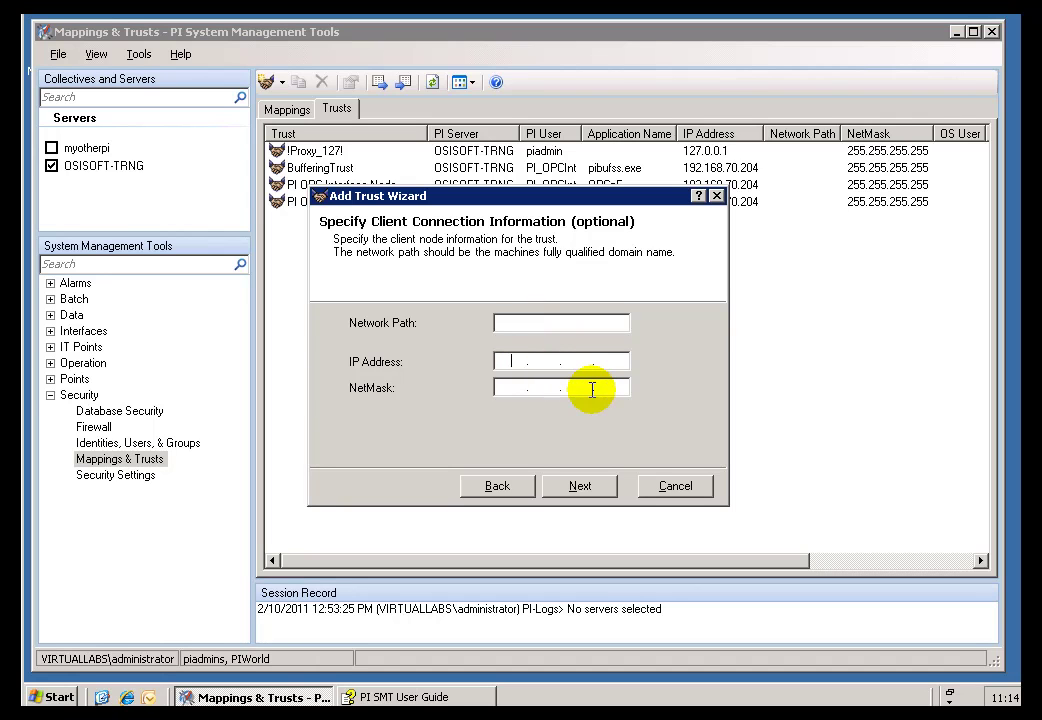
type("192 . 168 . 70 ")
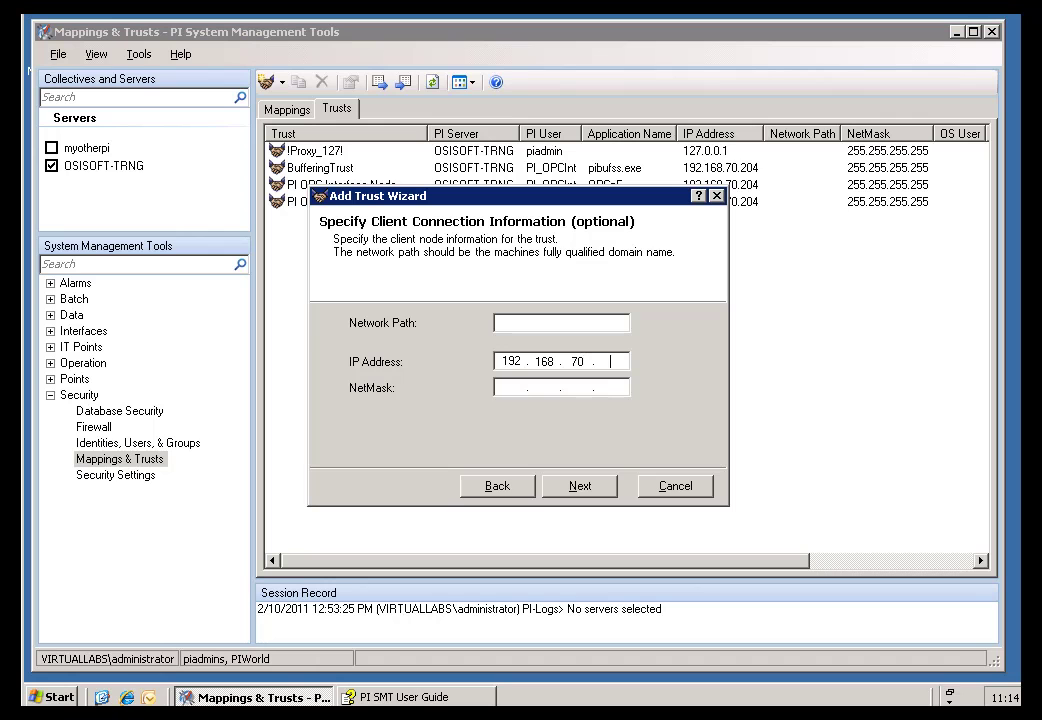
type(". 204")
key("Tab")
type("255.255.255.255")
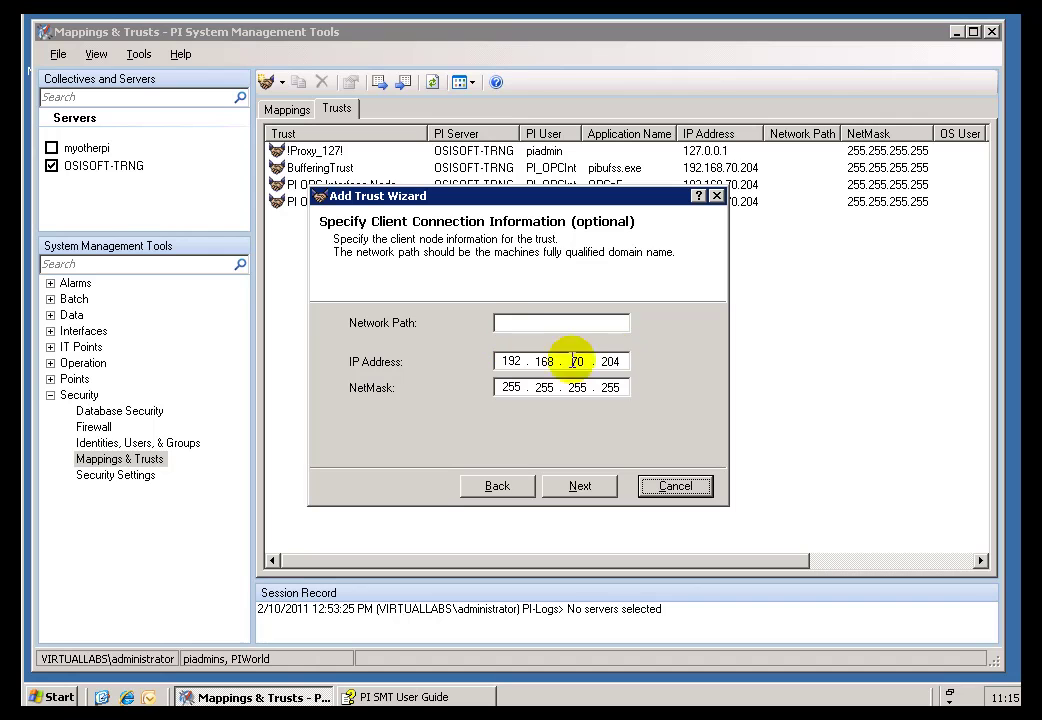
double_click(612, 361)
left_click(630, 363)
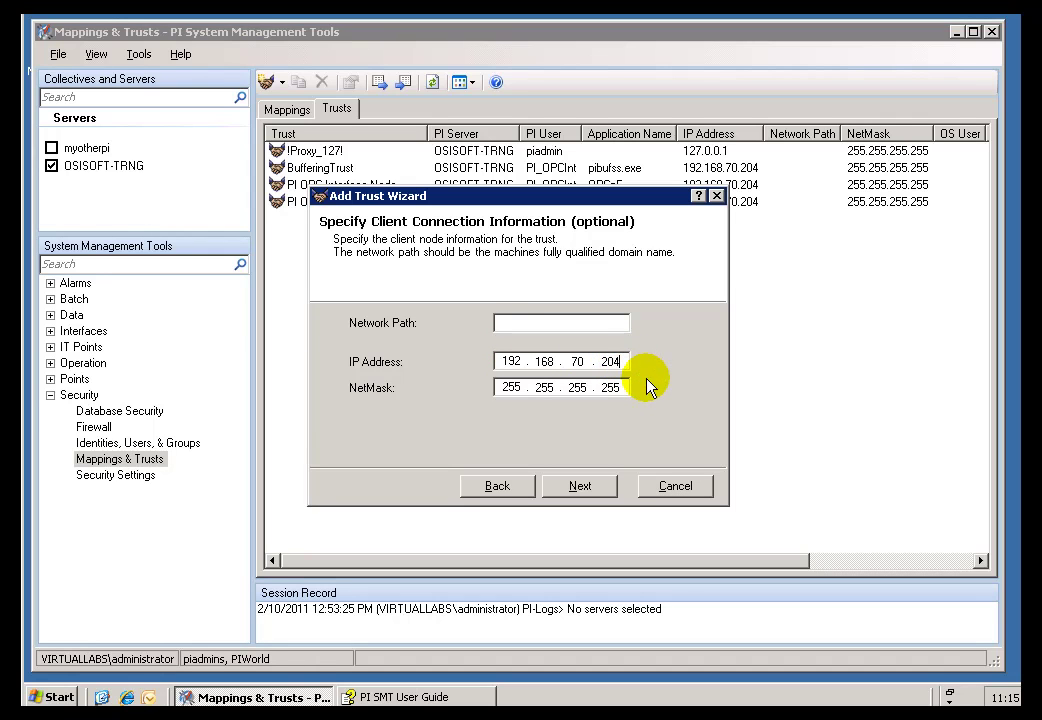
Map myBadTrust to PI user piadmin, finish the wizard, and select the new trust entry
left_click(572, 488)
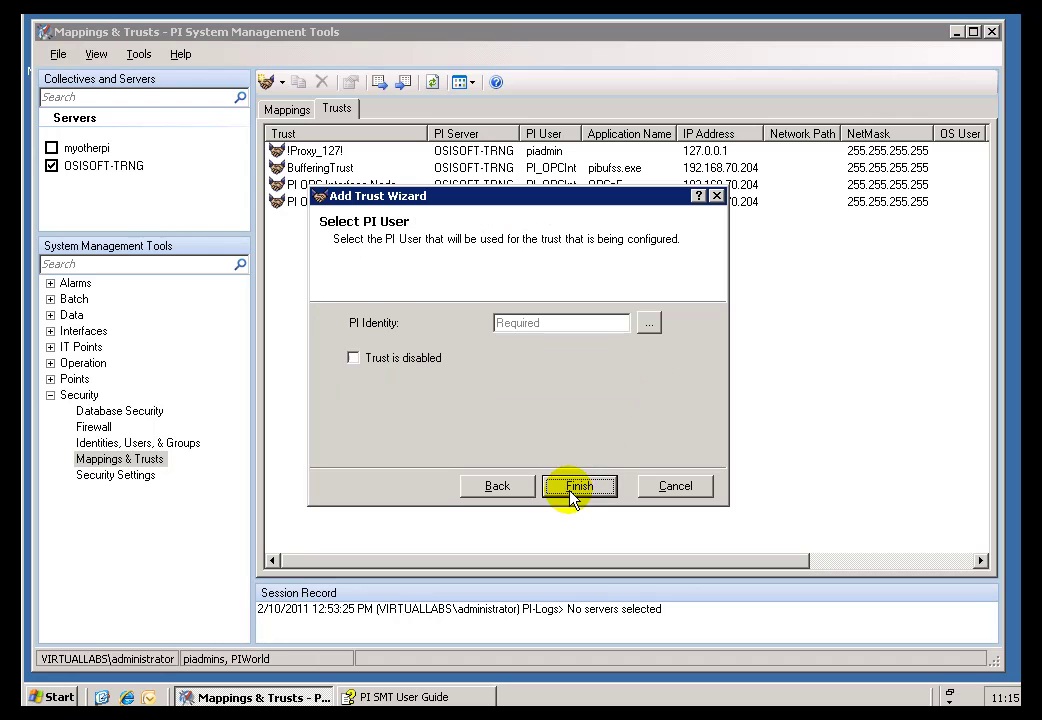
left_click(646, 323)
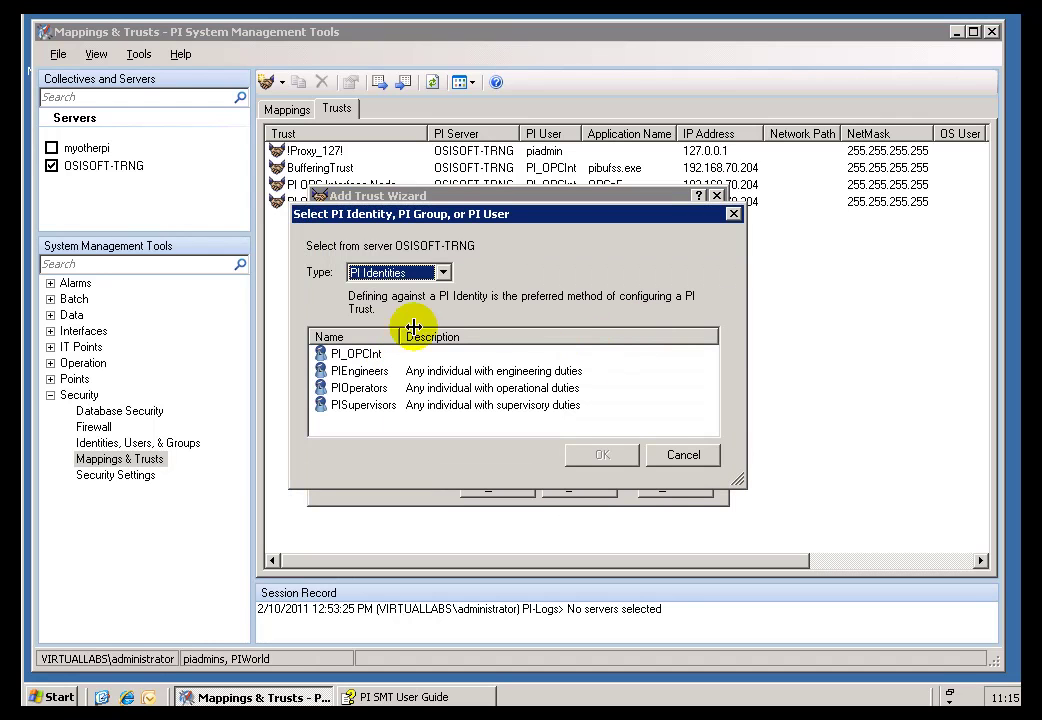
left_click(440, 272)
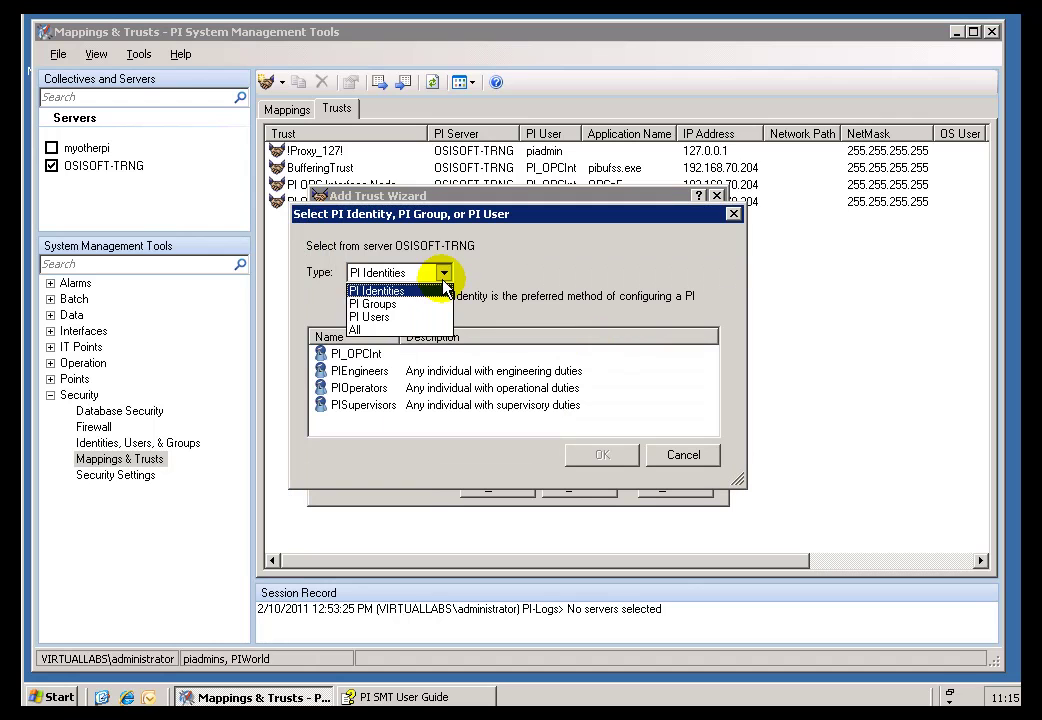
left_click(368, 316)
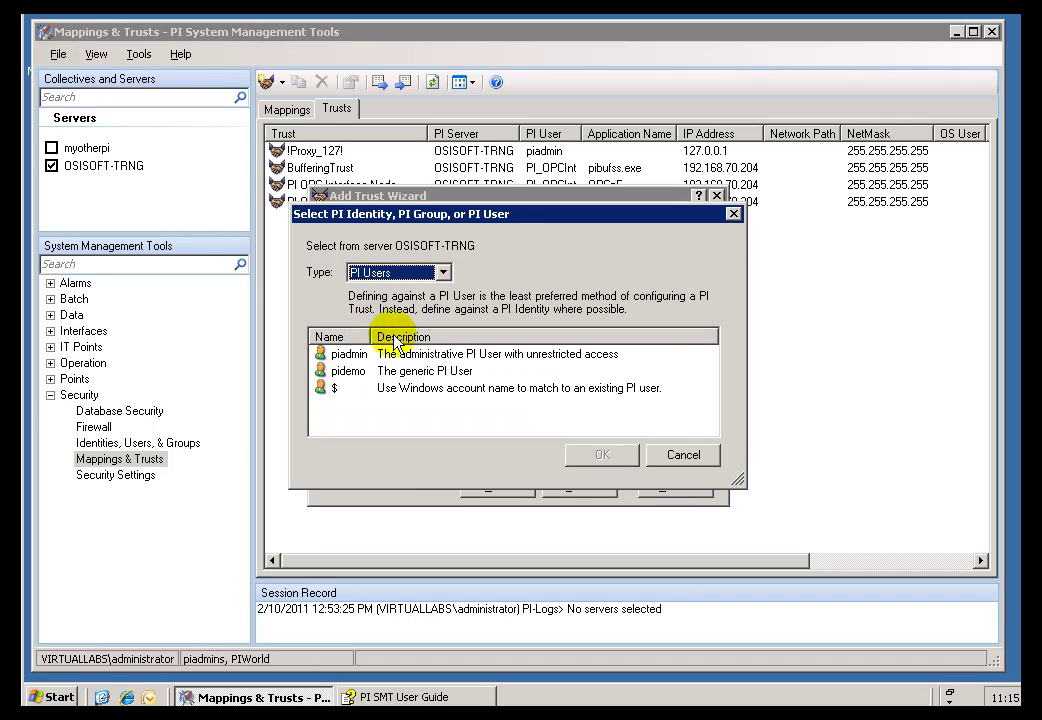
left_click(405, 354)
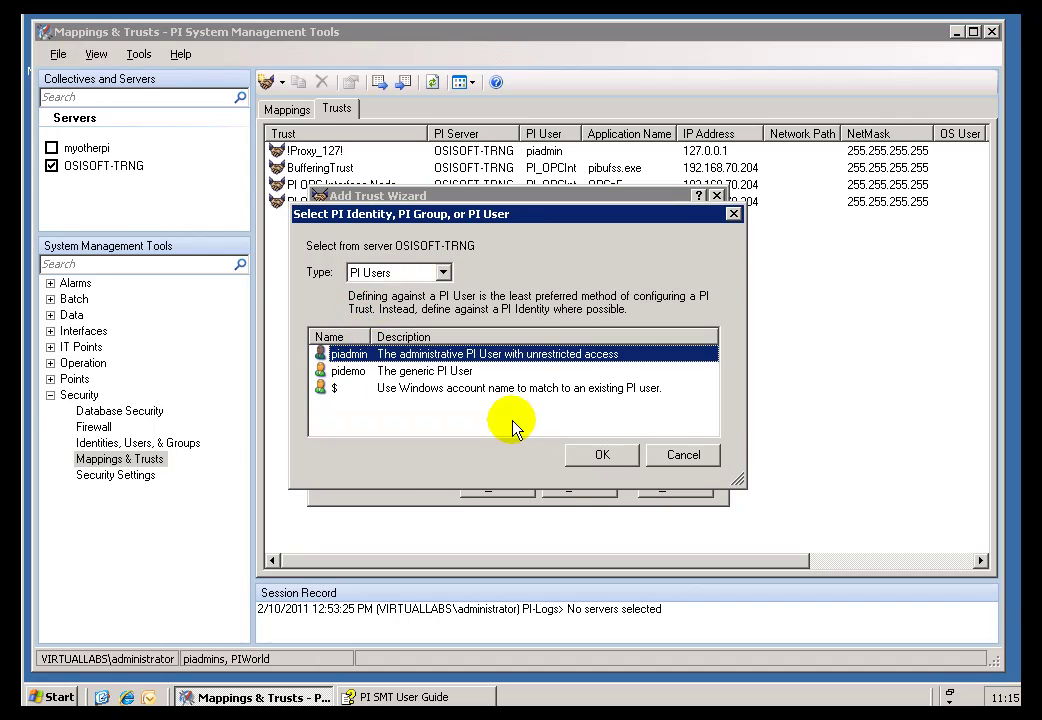
left_click(597, 455)
left_click(557, 487)
left_click(278, 185)
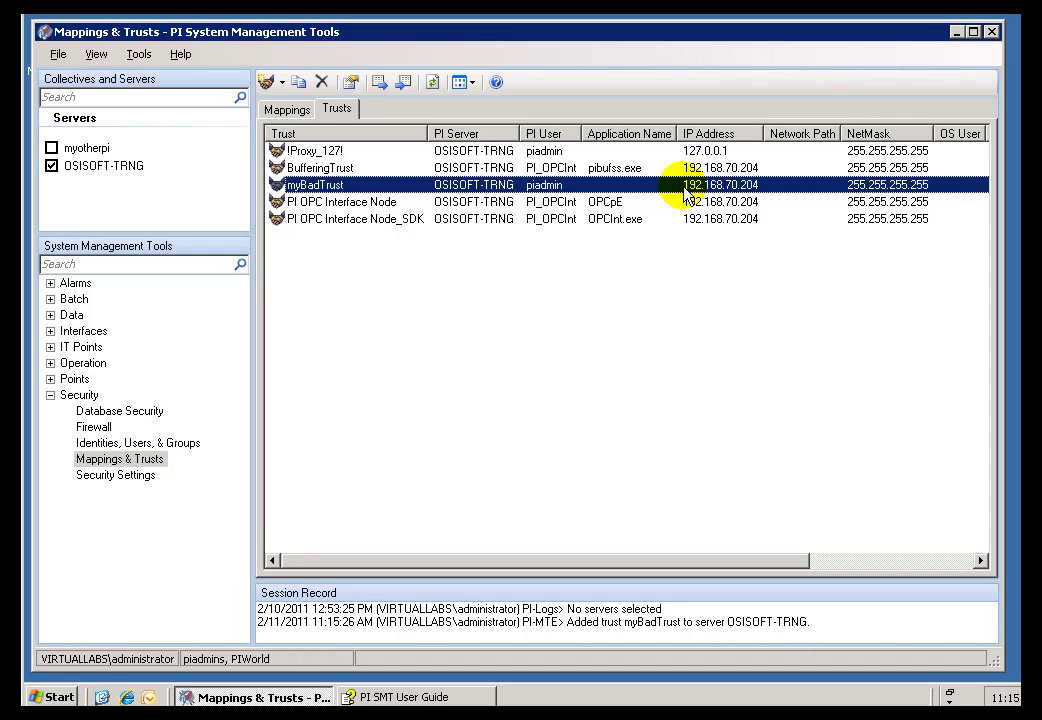
Open myBadTrust's properties and rename the trust to myBetterTrust
double_click(466, 188)
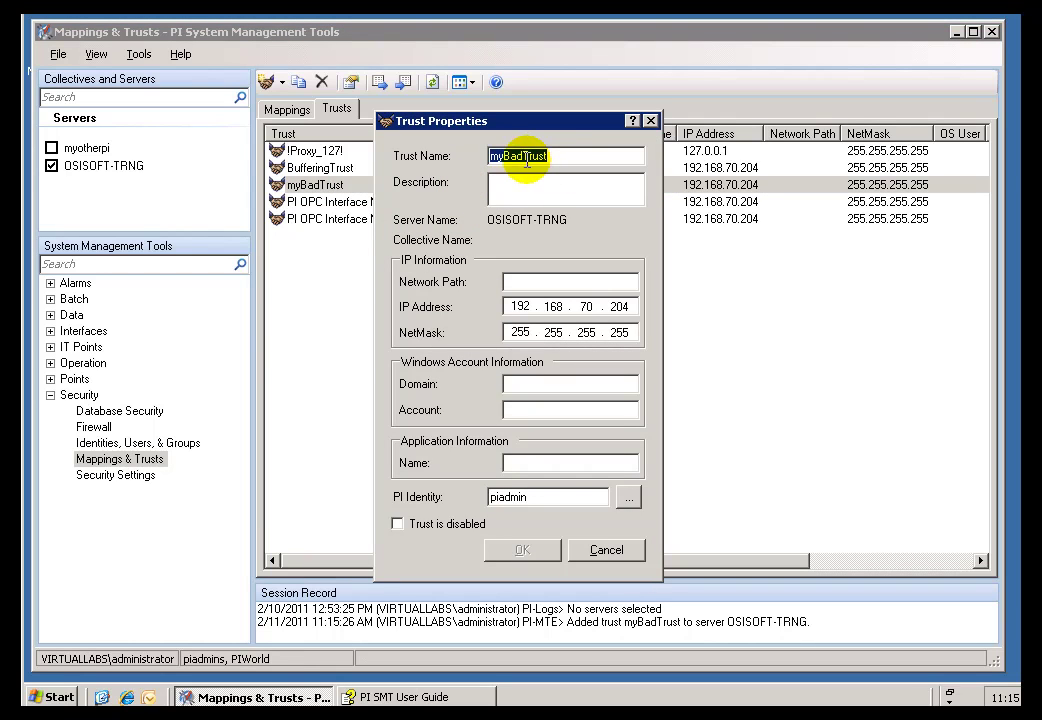
left_click(520, 157)
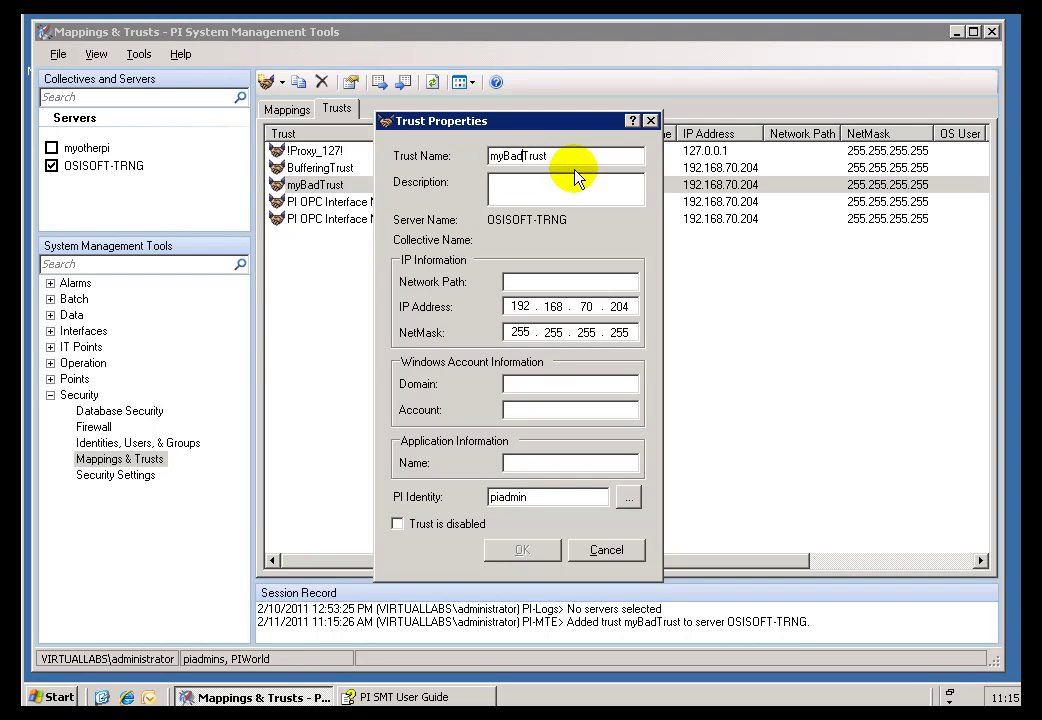
key("Left")
key("Left")
key("Left")
key("Left")
key("Left")
key("Right")
key("Right")
key("shift+End")
key("shift+Left")
key("shift+Left")
key("shift+Left")
key("shift+Left")
key("shift+Left")
type("Better")
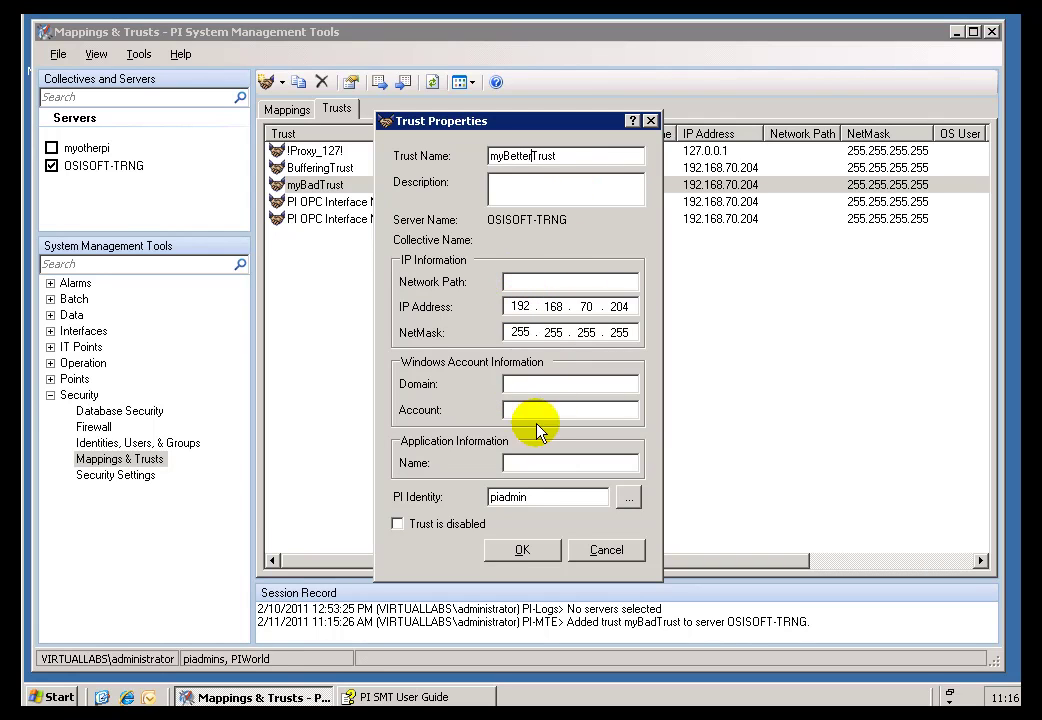
Enter OPCpE as the trust's application name
left_click(520, 462)
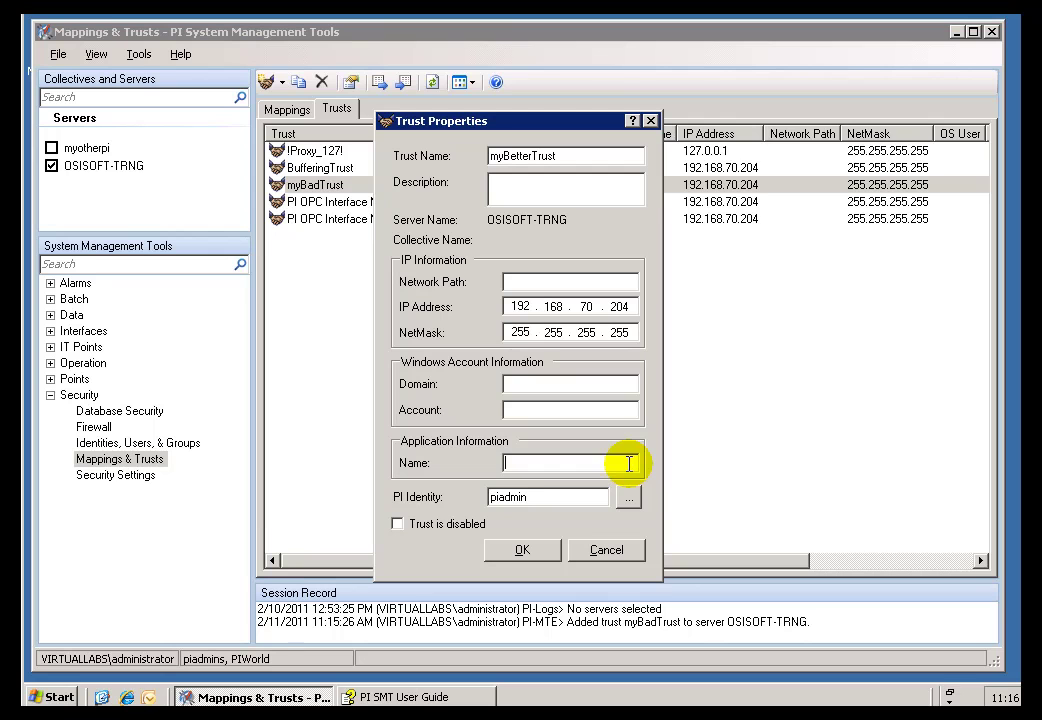
left_click_drag(556, 122, 366, 116)
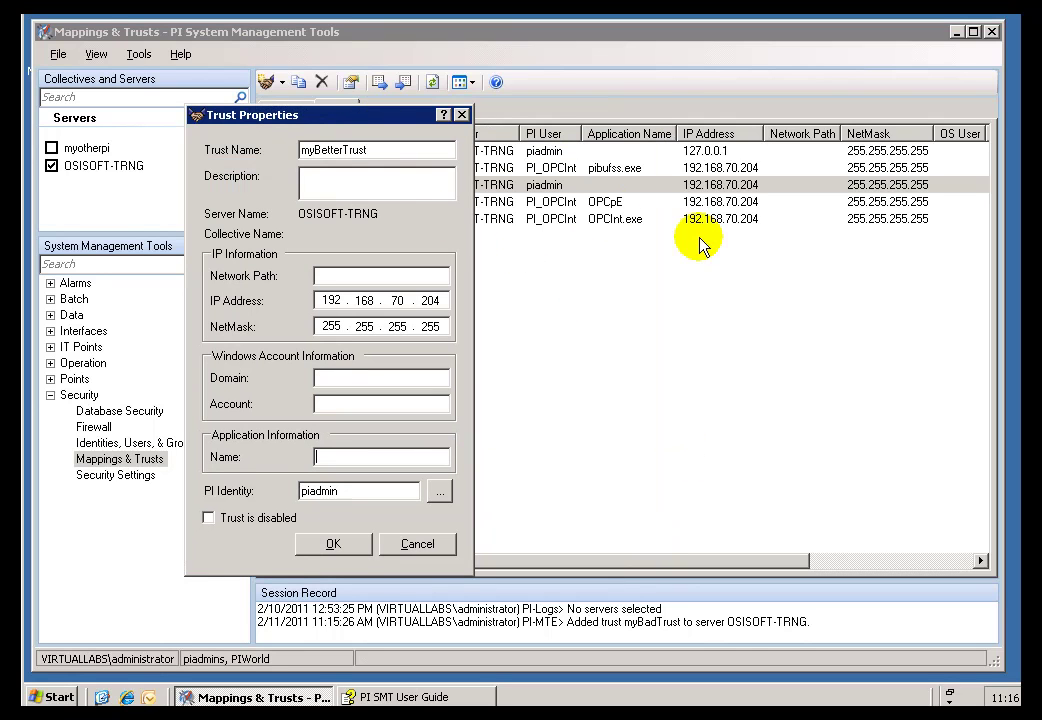
type("OPCpE")
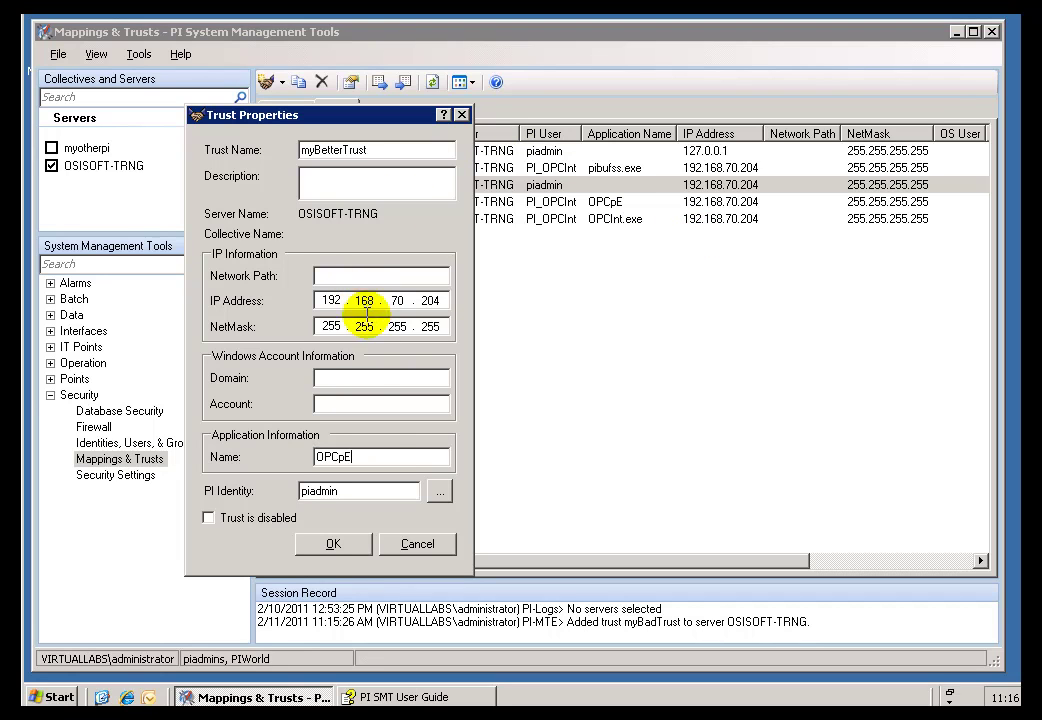
left_click_drag(352, 457, 280, 458)
Try saving myBetterTrust, dismiss the Invalid Trust error, and rename the trust to myBestTrust
left_click(338, 545)
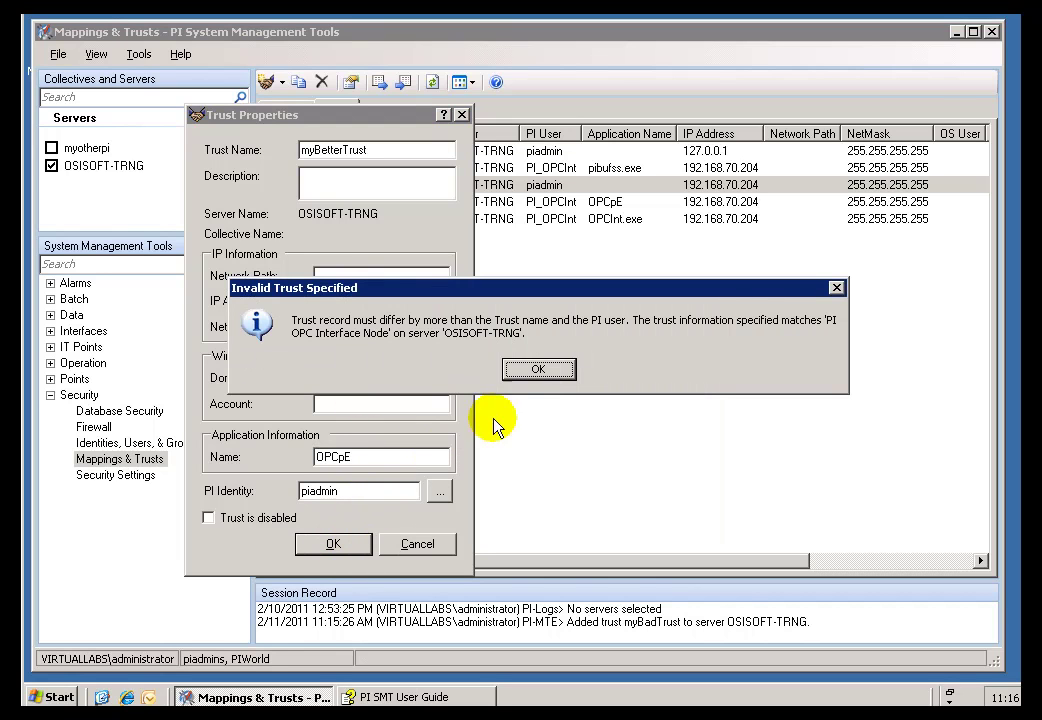
left_click(536, 370)
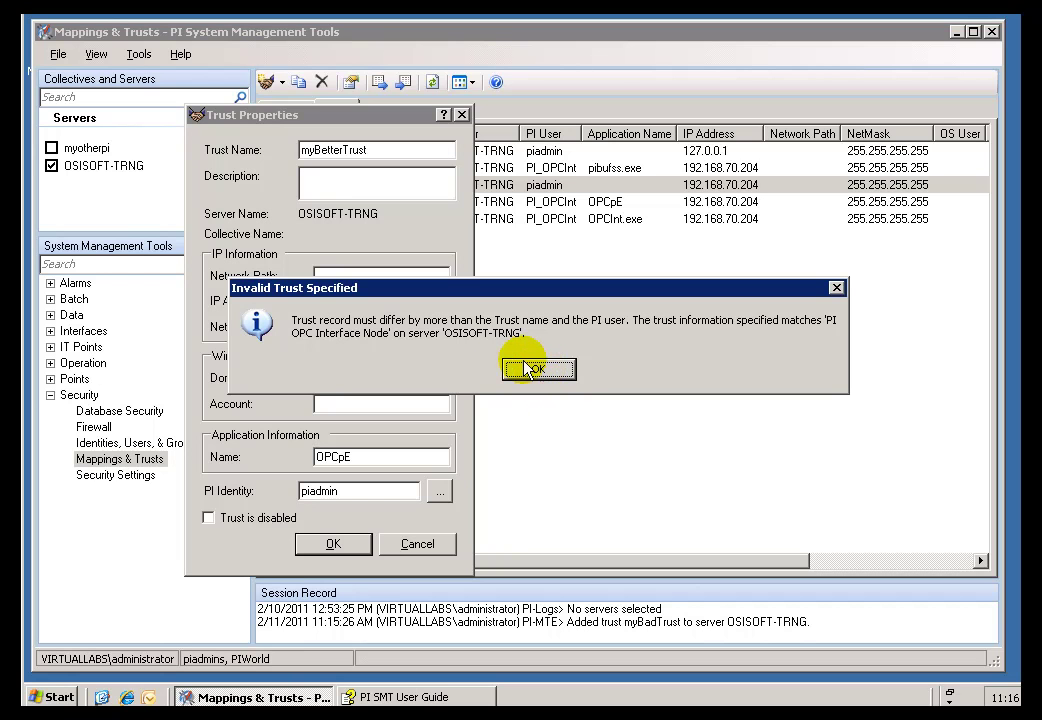
left_click(531, 375)
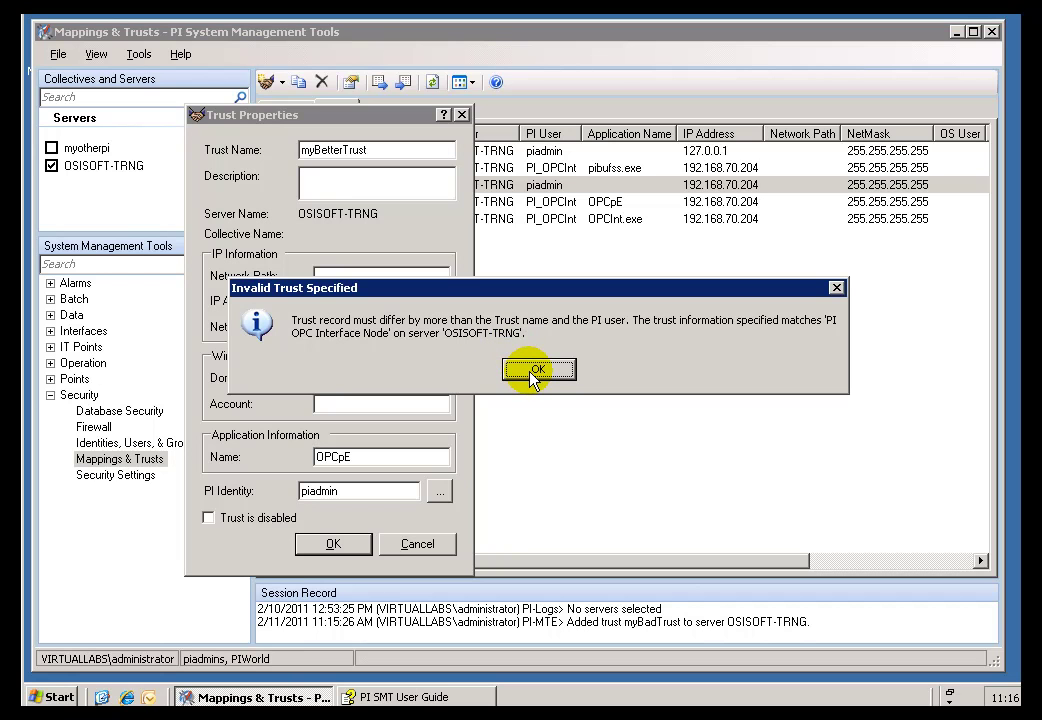
left_click(533, 372)
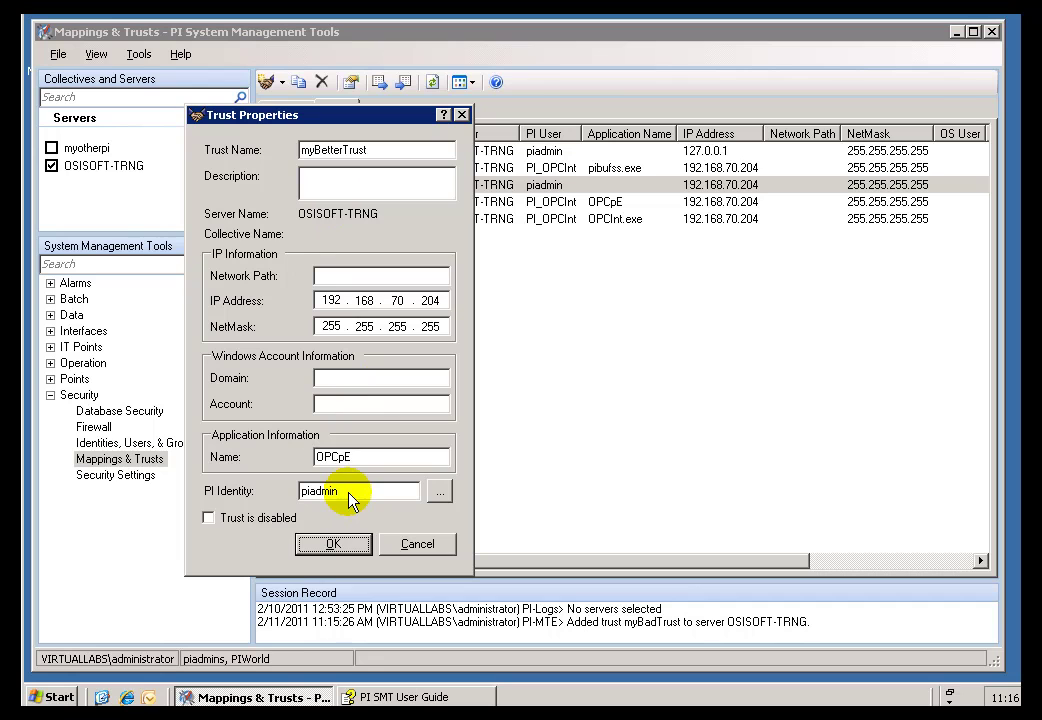
double_click(330, 150)
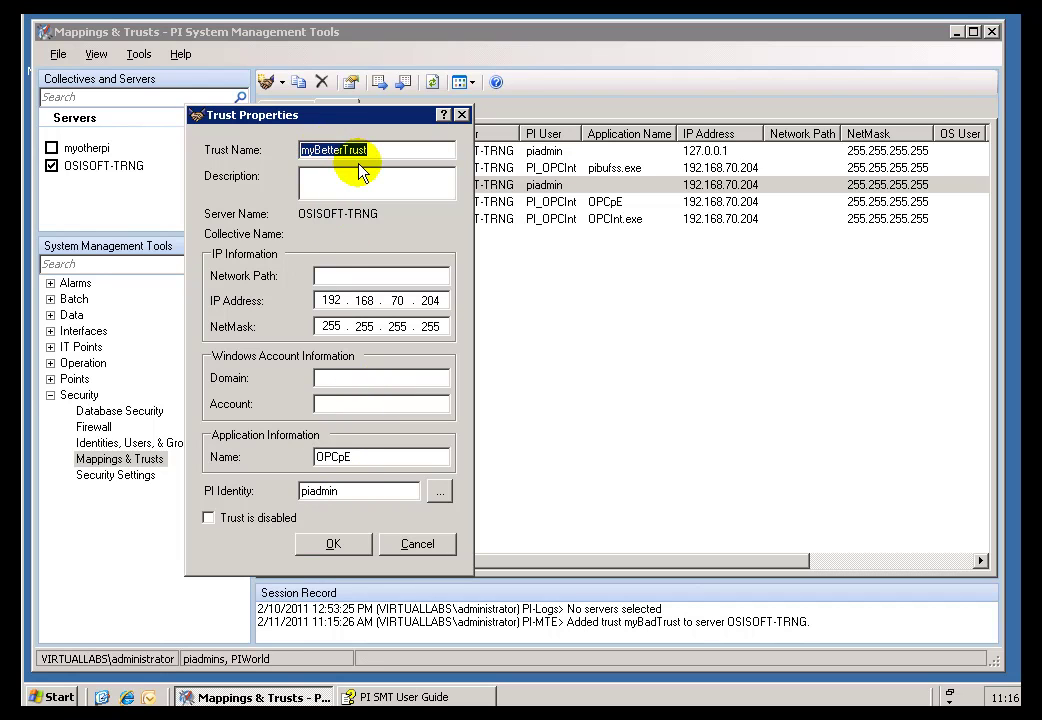
key("End")
key("shift+Left")
key("shift+Left")
key("shift+Left")
type("st")
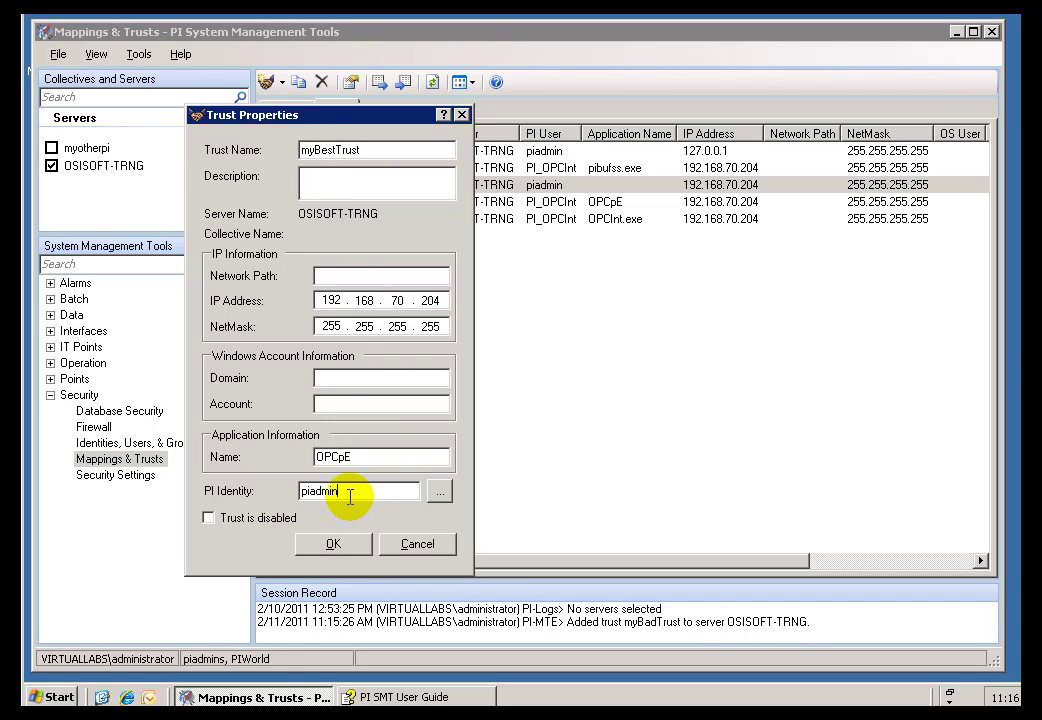
Replace the piadmin identity with PI identity PI_OPCInt and try saving the trust again
left_click_drag(407, 490, 290, 505)
left_click(357, 491)
left_click_drag(357, 491, 276, 488)
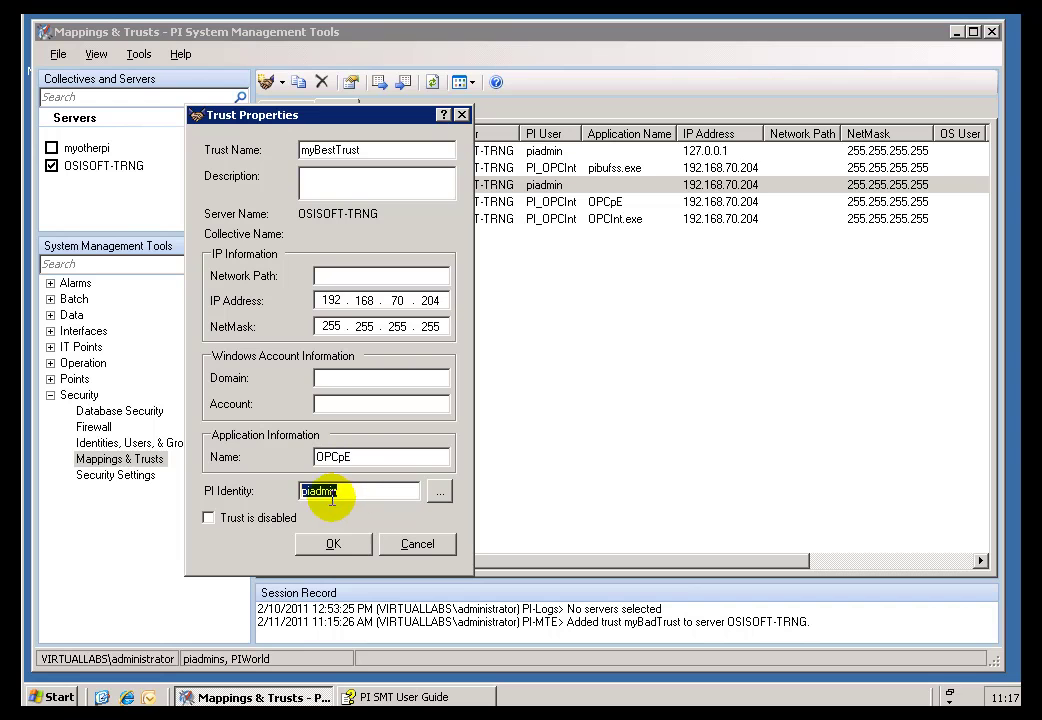
left_click(437, 493)
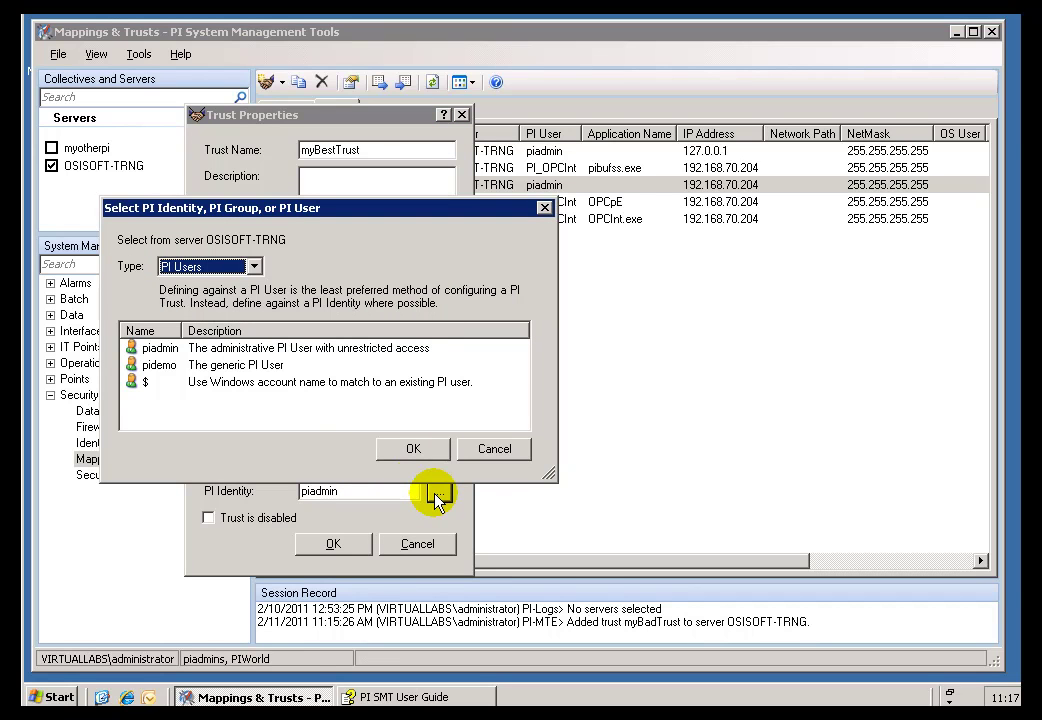
left_click(254, 266)
left_click(195, 280)
left_click(152, 347)
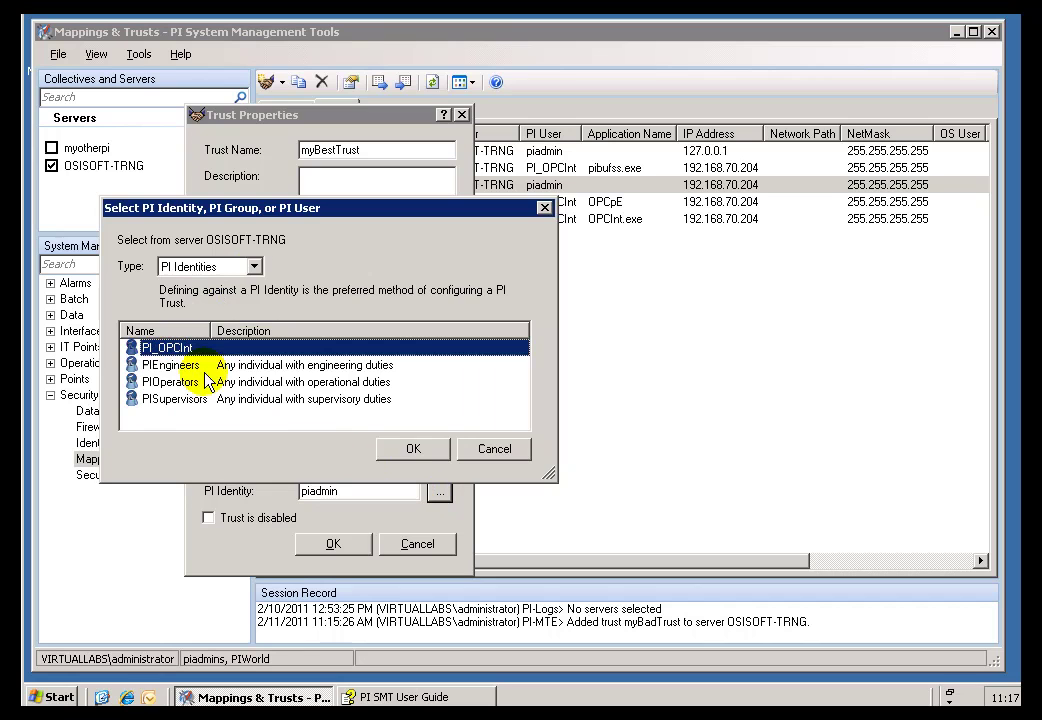
left_click(406, 460)
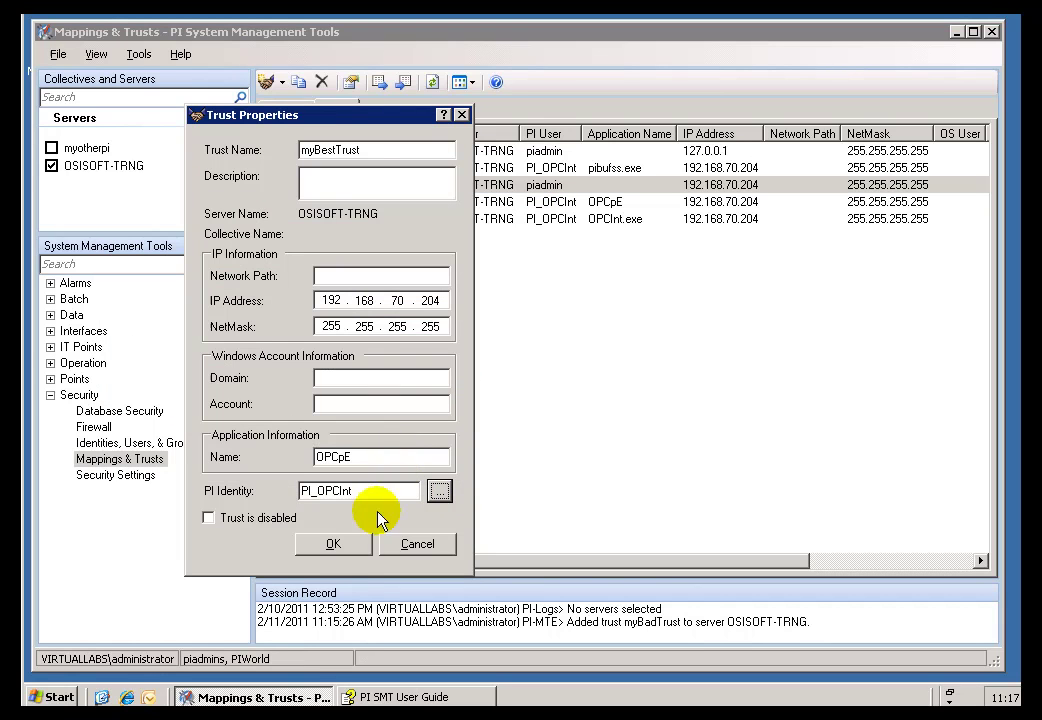
left_click(321, 550)
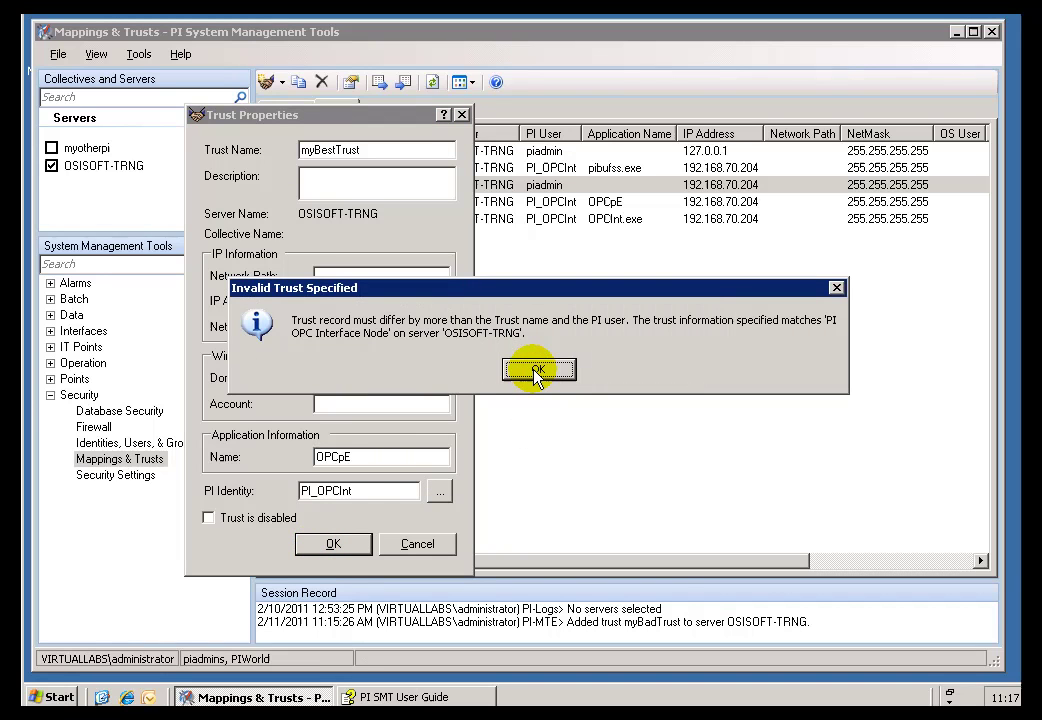